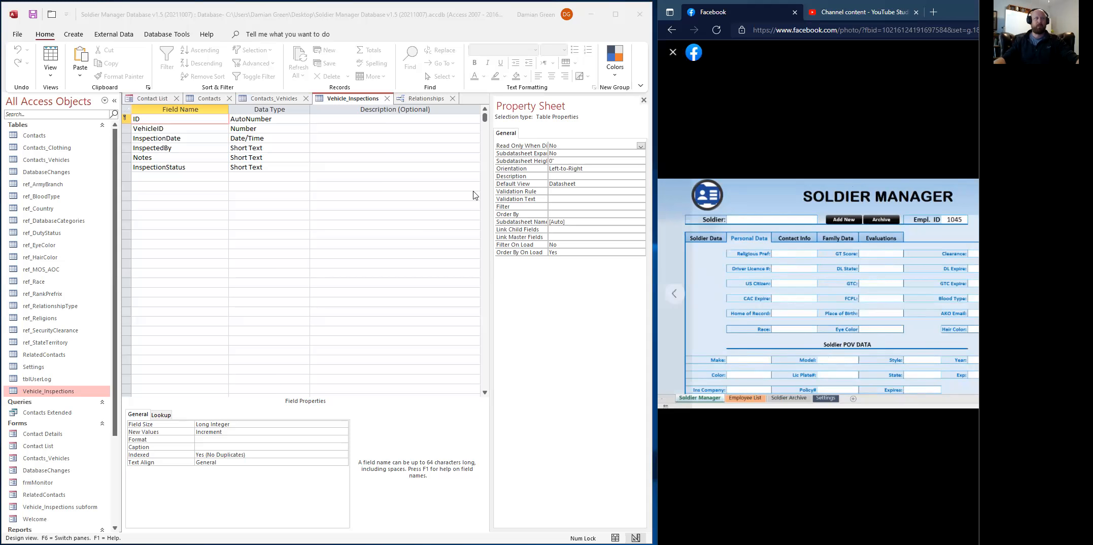
Review the design of the Contacts table, selecting the fields from DriverLicense through Gender and checking the state/province fields.
left_click(205, 100)
scroll(219, 326, "down", 5)
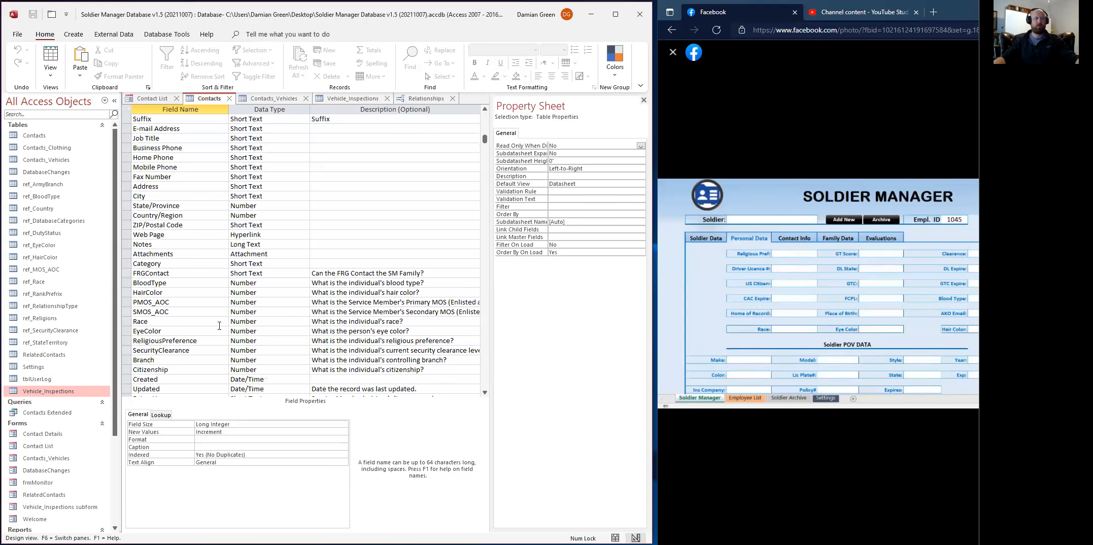
scroll(219, 326, "down", 3)
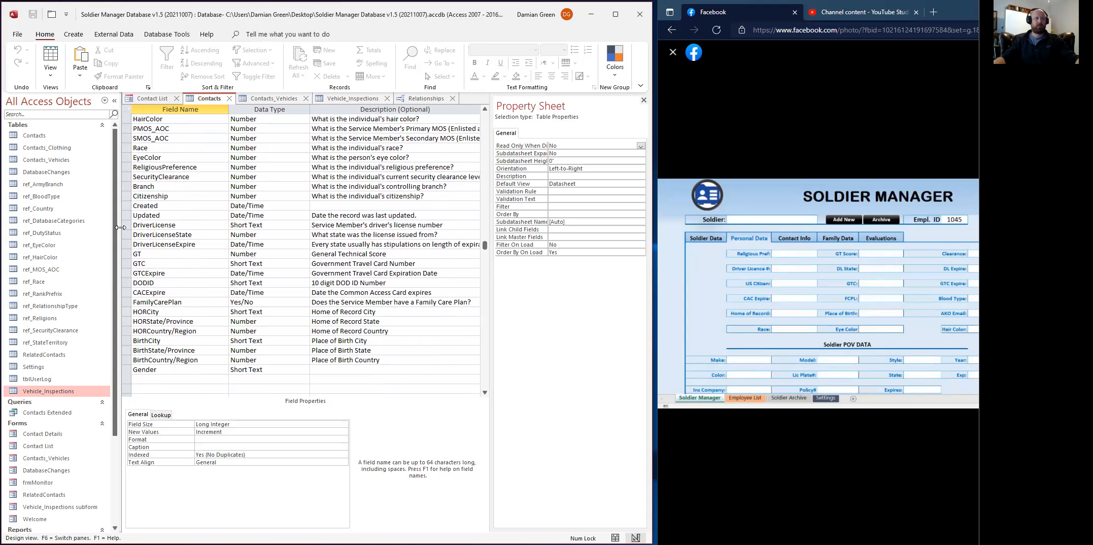
left_click_drag(127, 225, 130, 370)
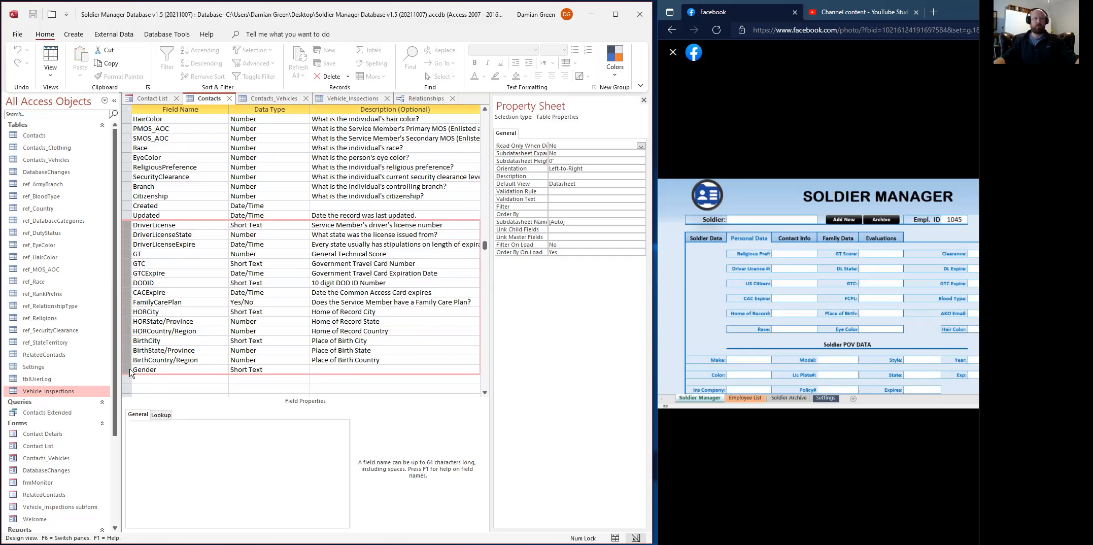
left_click(197, 235)
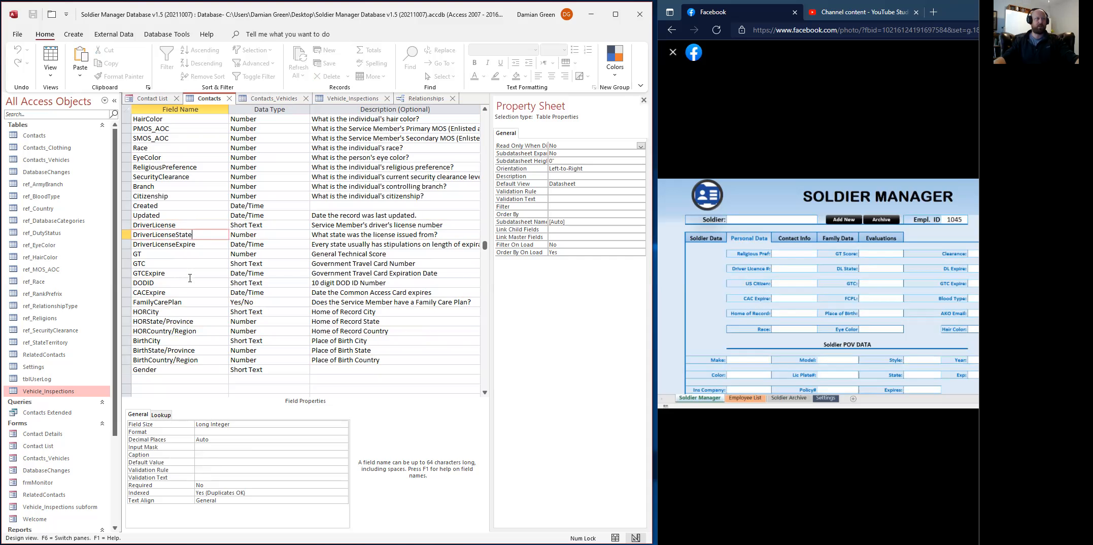
left_click(199, 321)
left_click(203, 351)
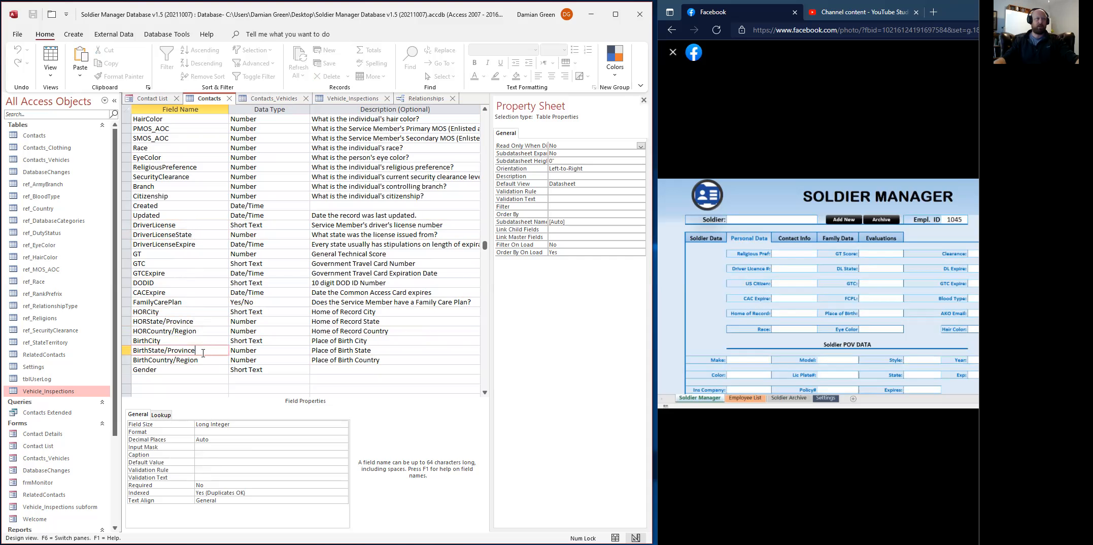
Check the Gender field's lookup properties and the DODID field's general properties, including Field Size, and close the Contacts table.
left_click(172, 369)
left_click(158, 417)
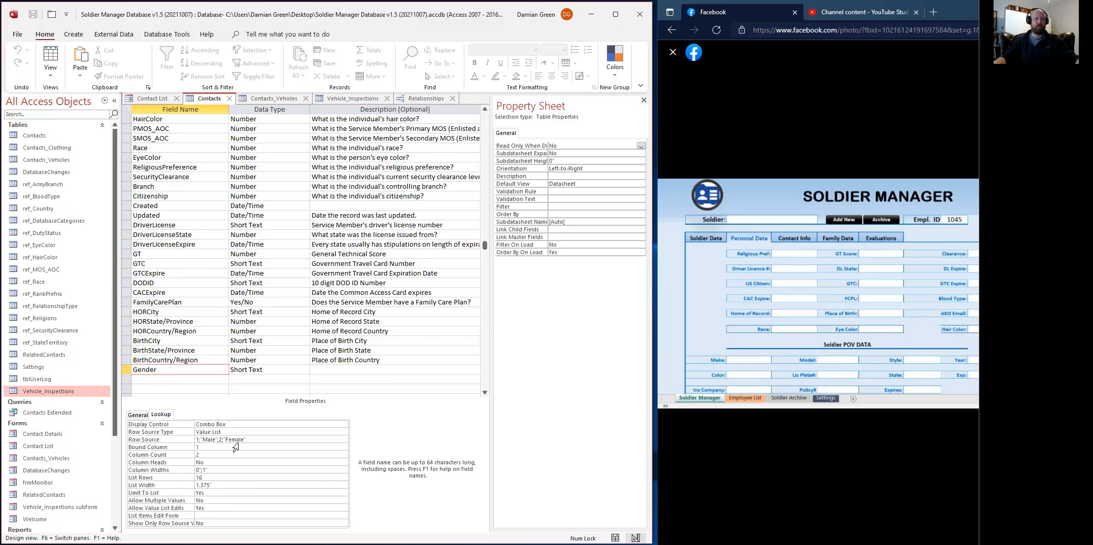
left_click(180, 292)
left_click(177, 281)
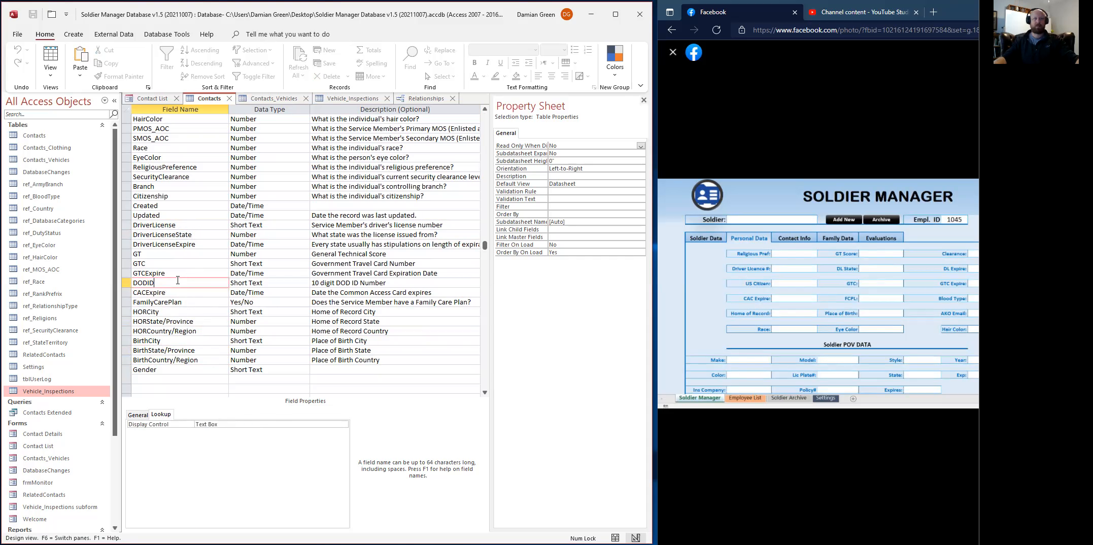
left_click(136, 417)
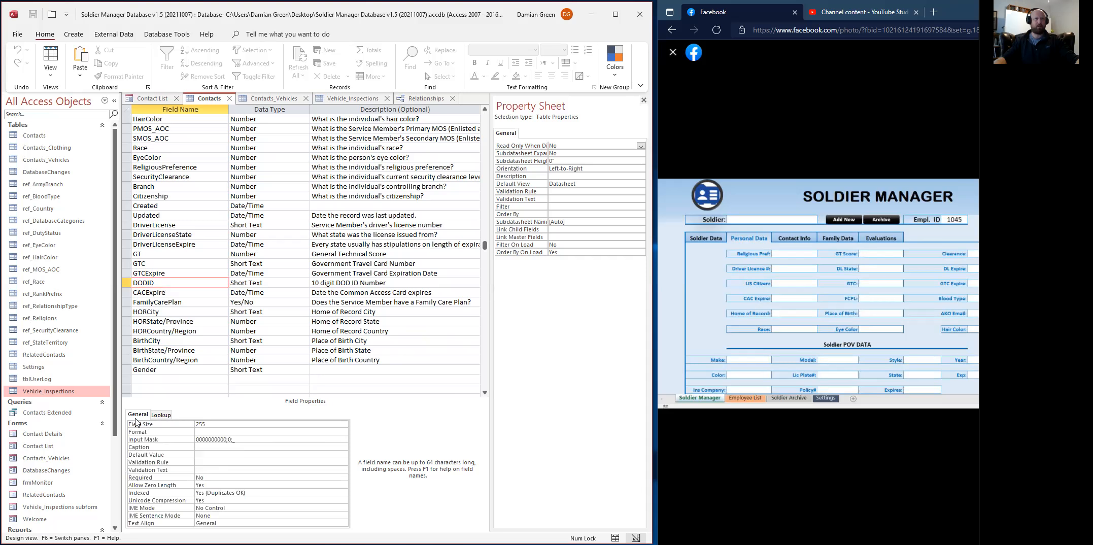
left_click(215, 424)
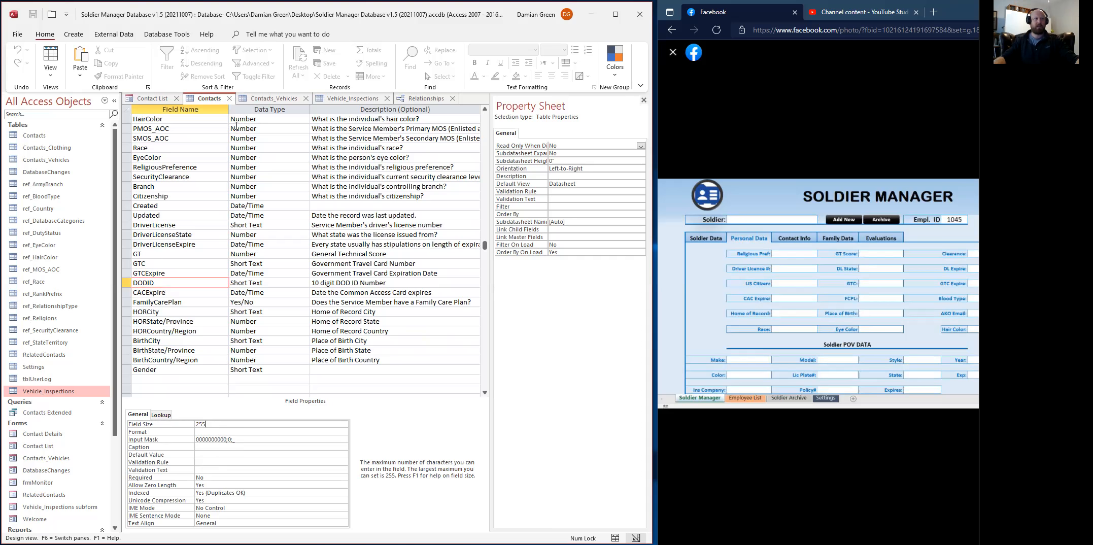
left_click(230, 98)
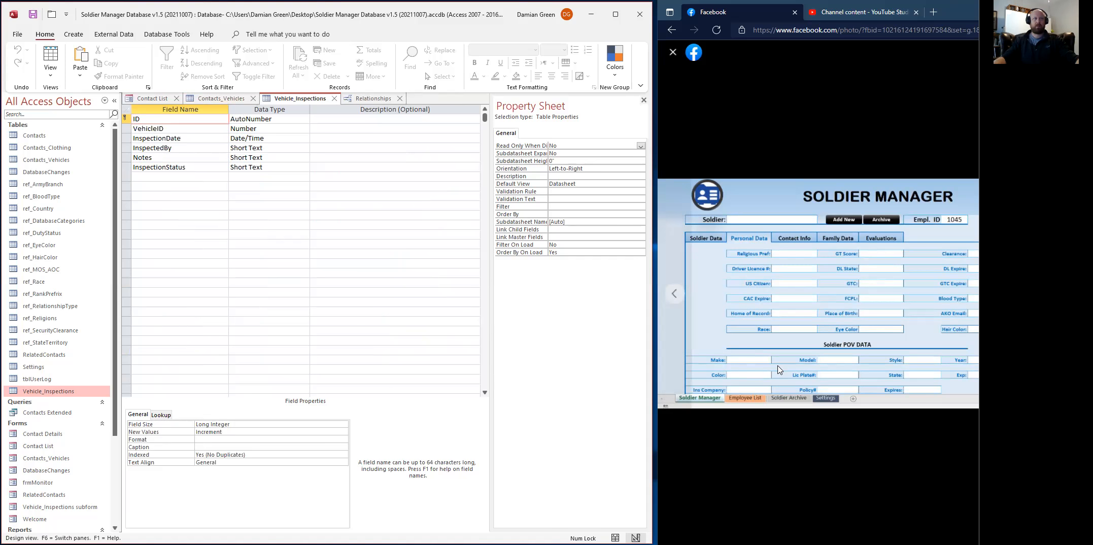
Review the Contacts_Vehicles table design, examining the LicenseState and PolicyExpire fields.
left_click(219, 98)
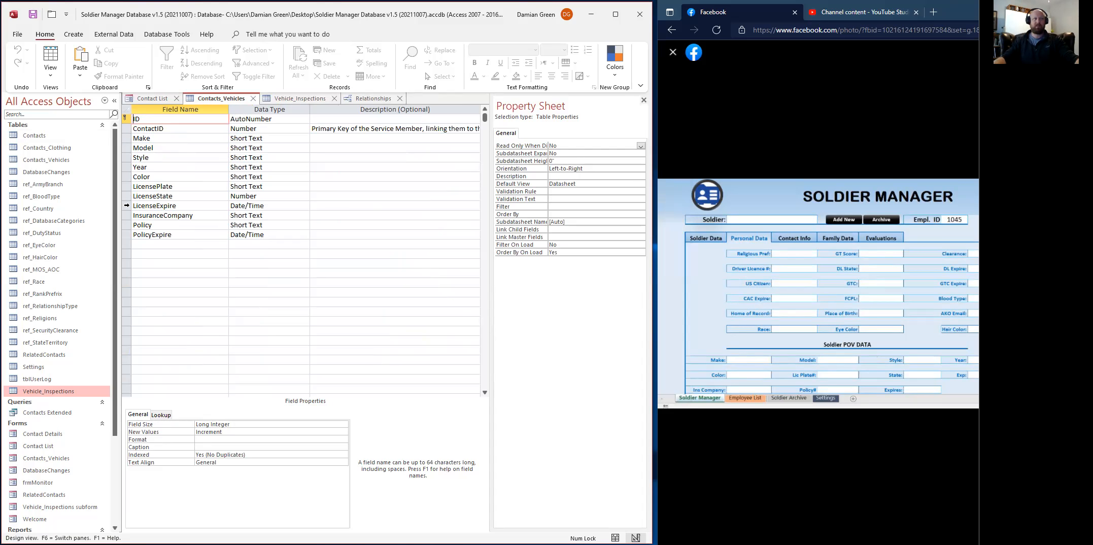
left_click(126, 197)
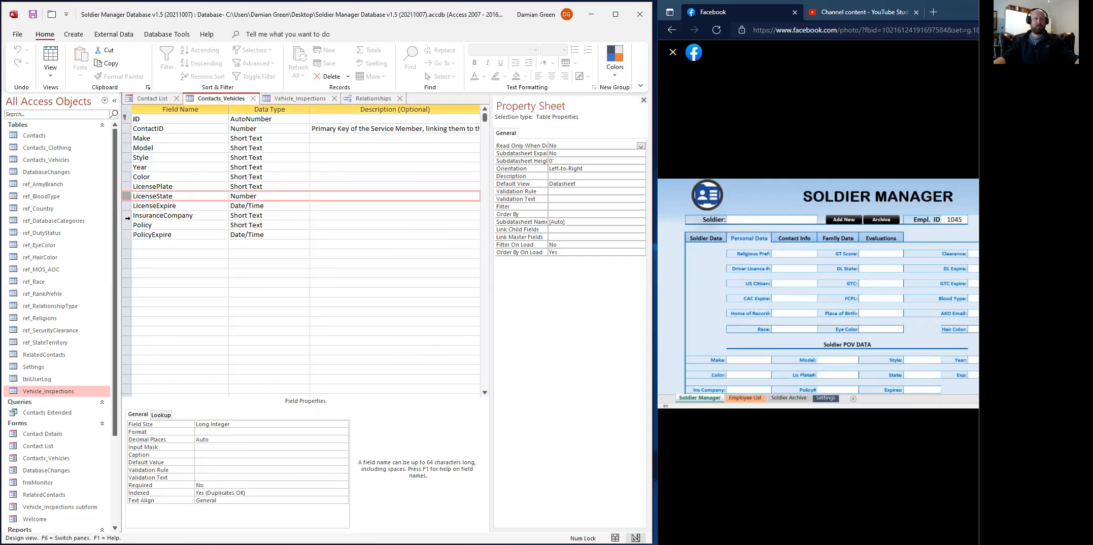
left_click(127, 235)
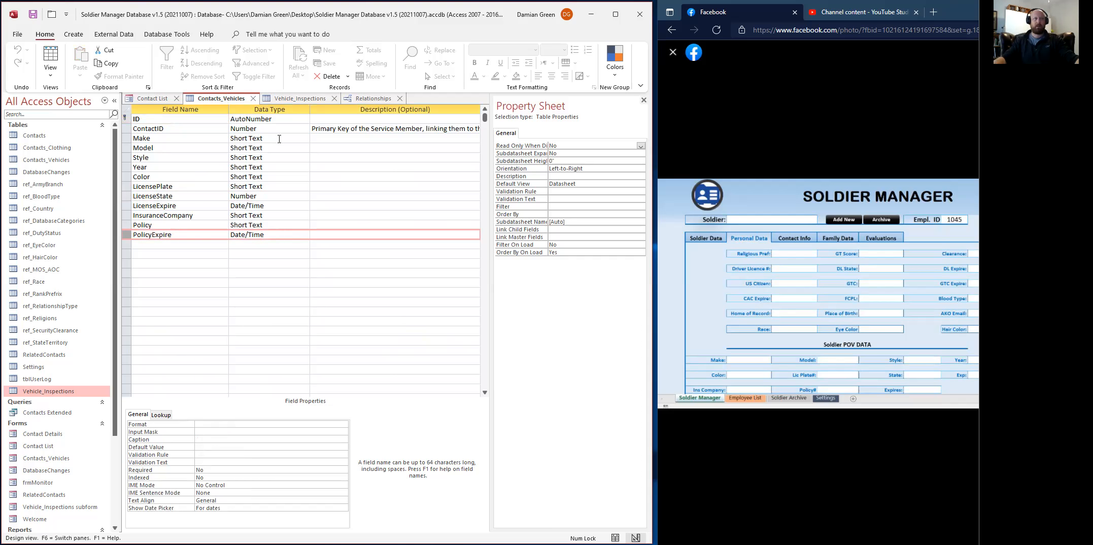
Close the Contacts_Vehicles and Vehicle_Inspections tables, the Relationships diagram and the Contact List form.
left_click(294, 101)
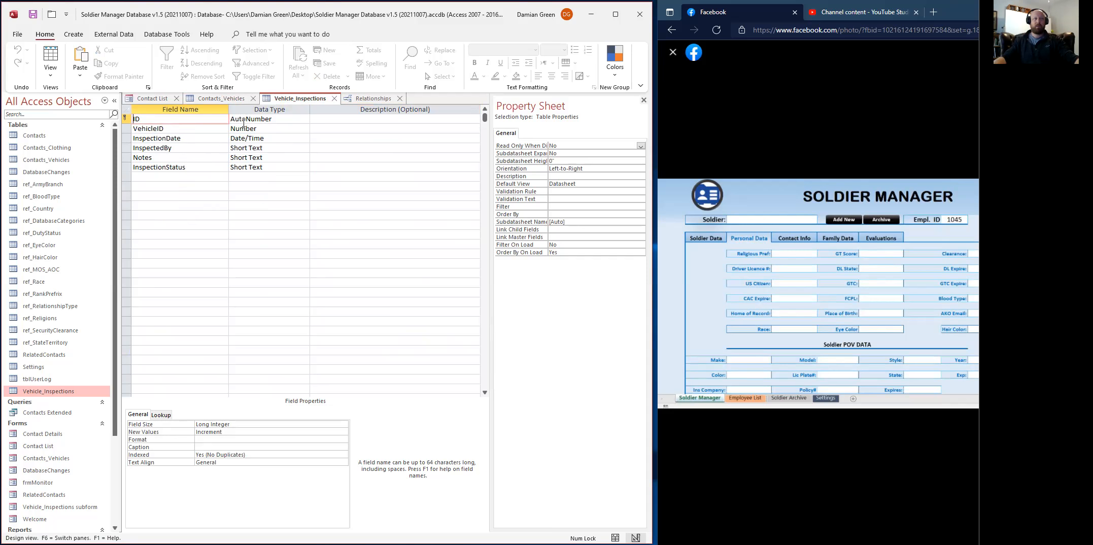
left_click(252, 99)
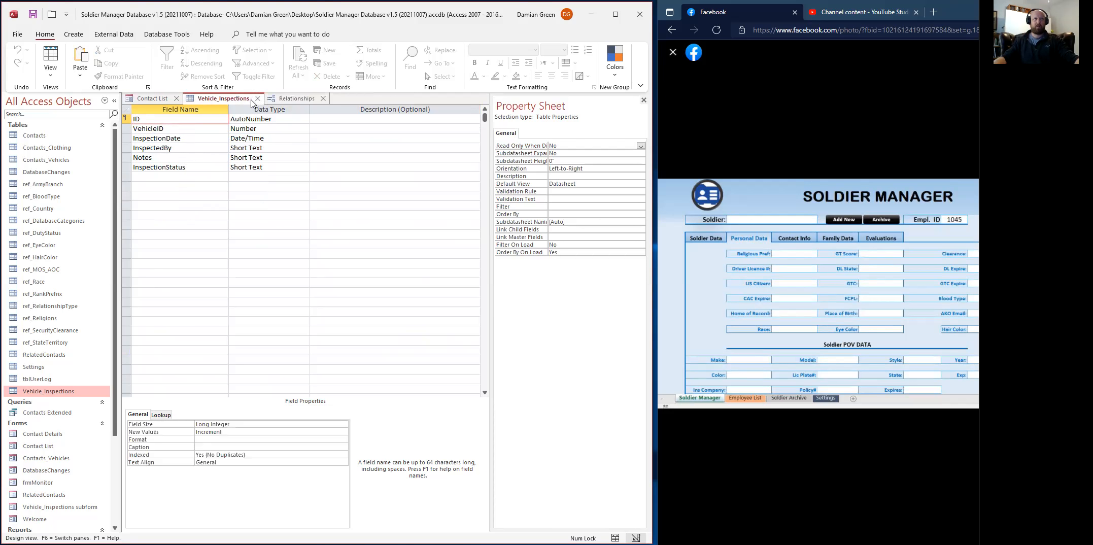
left_click(257, 99)
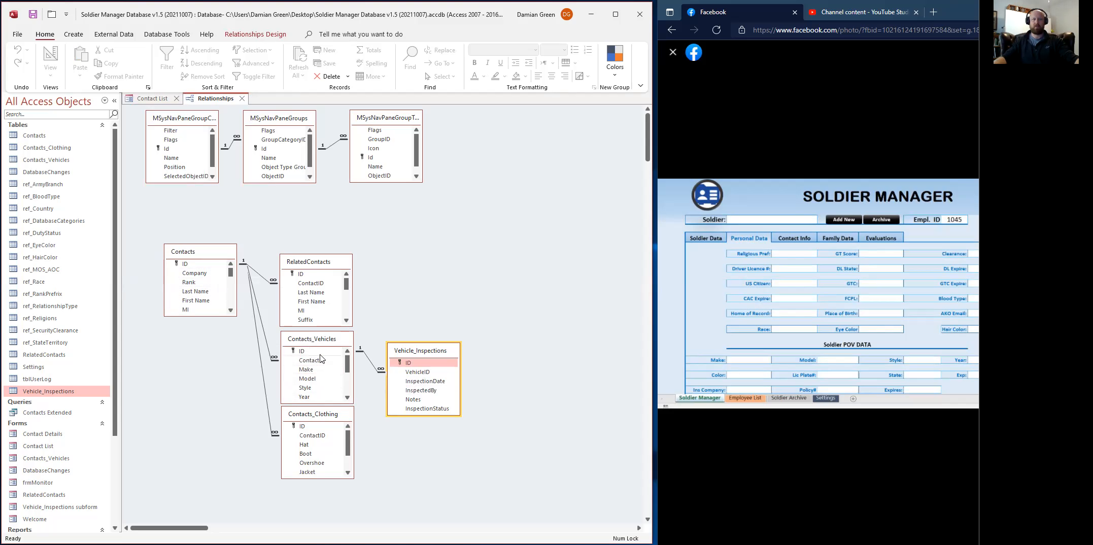
left_click(242, 99)
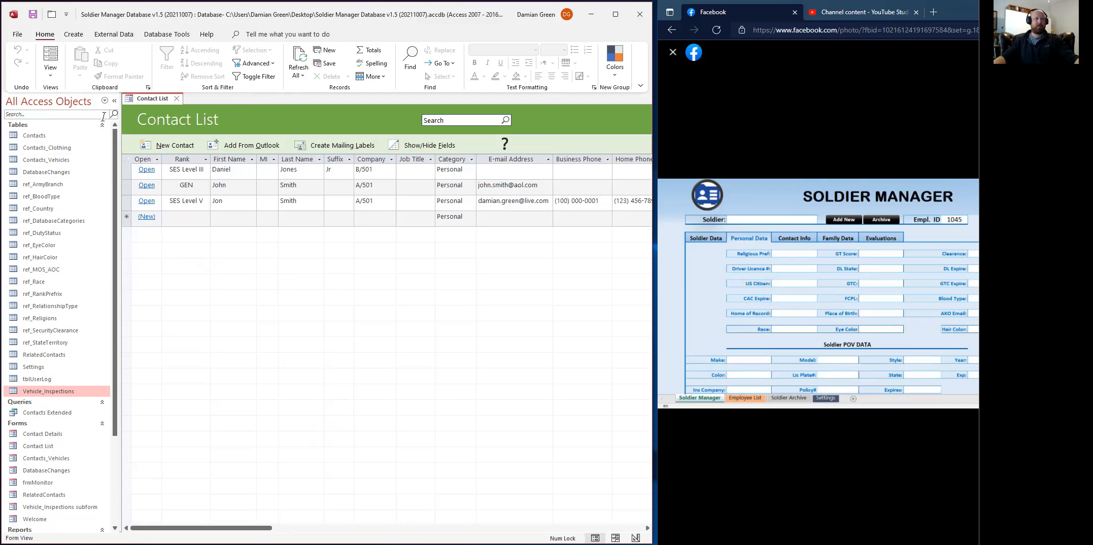
left_click(177, 98)
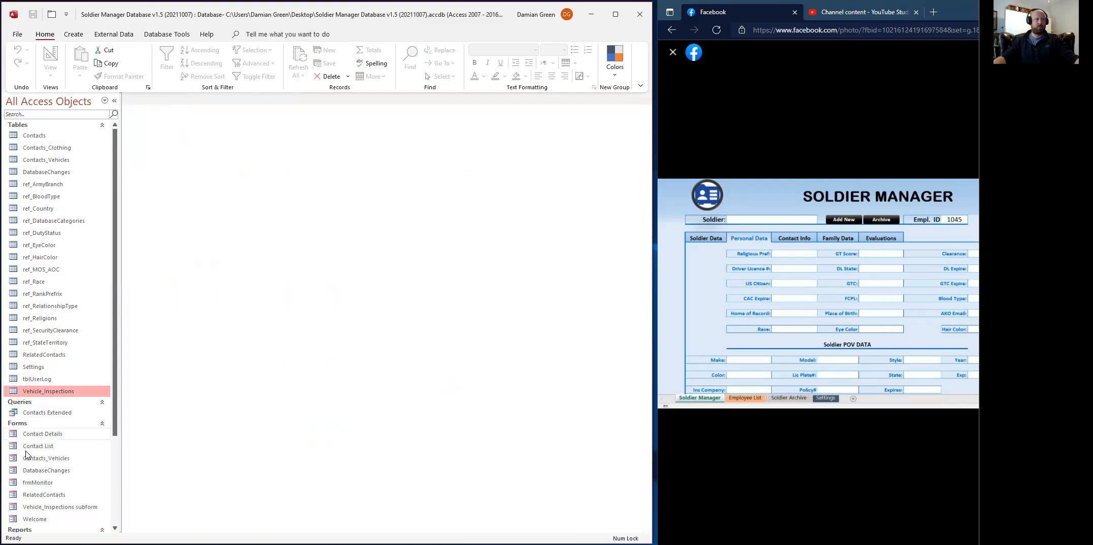
Open the Contact Details form in Design View and widen the database window.
right_click(45, 434)
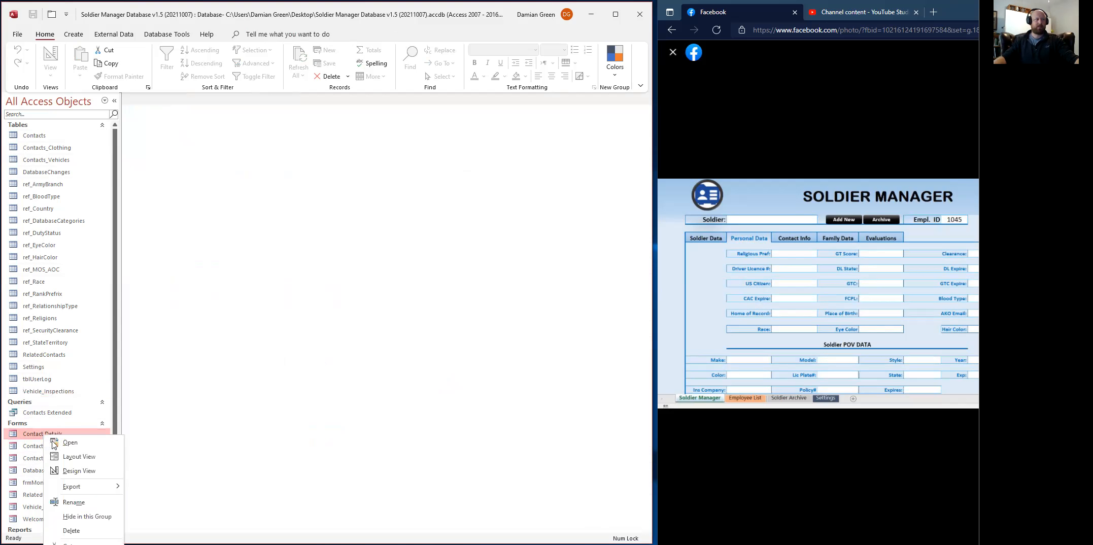
left_click(73, 470)
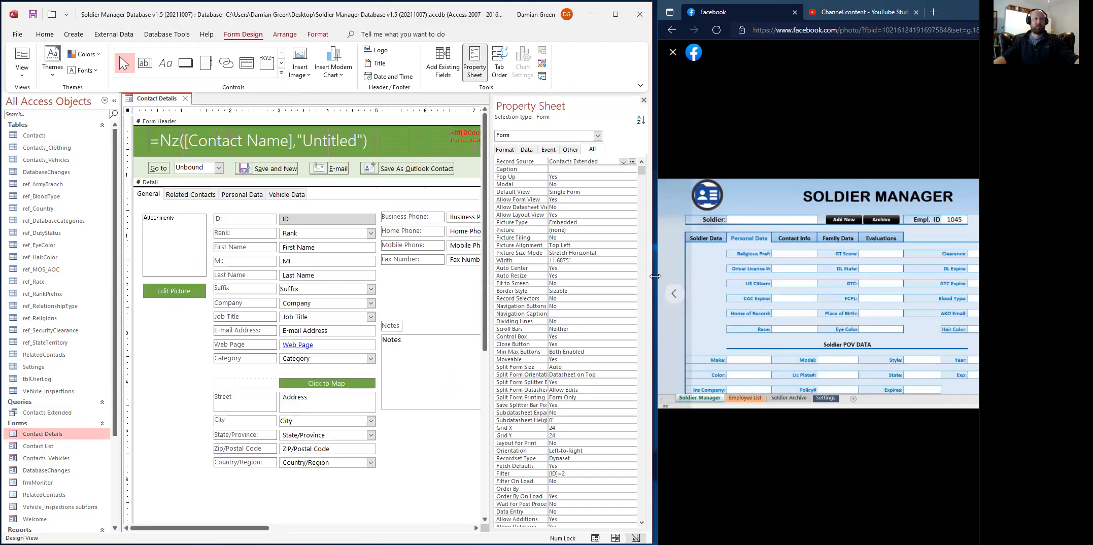
left_click_drag(655, 276, 706, 276)
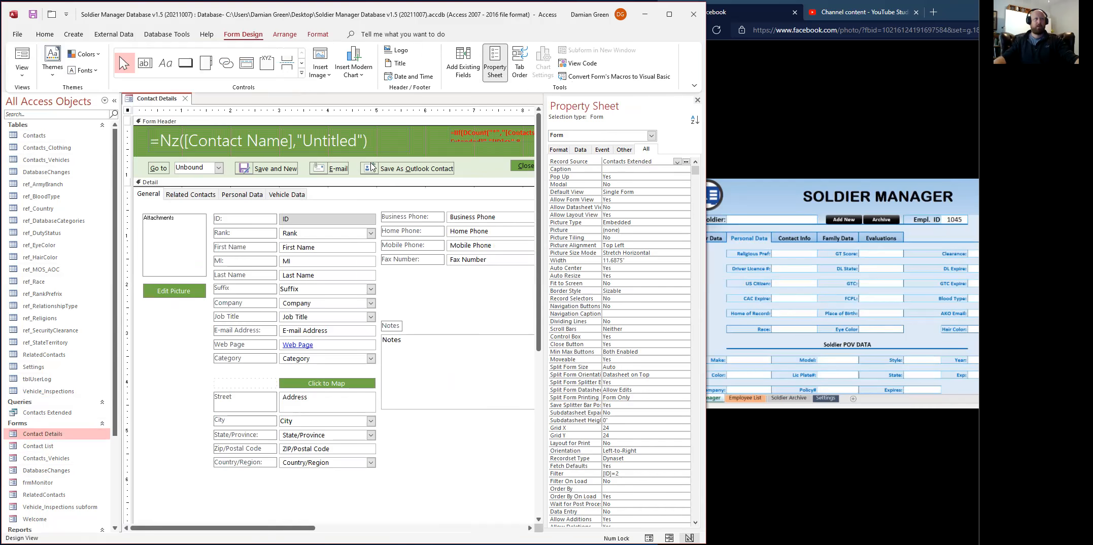
Show the form's Vehicle Data page, select the DriverLicense label and display the list of existing fields that can be added.
left_click(287, 195)
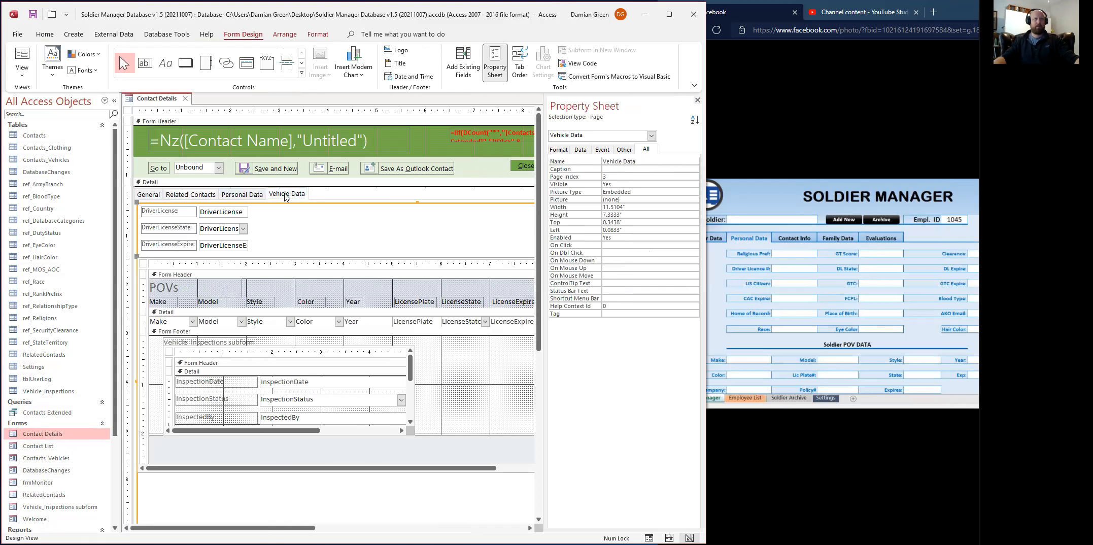
right_click(286, 198)
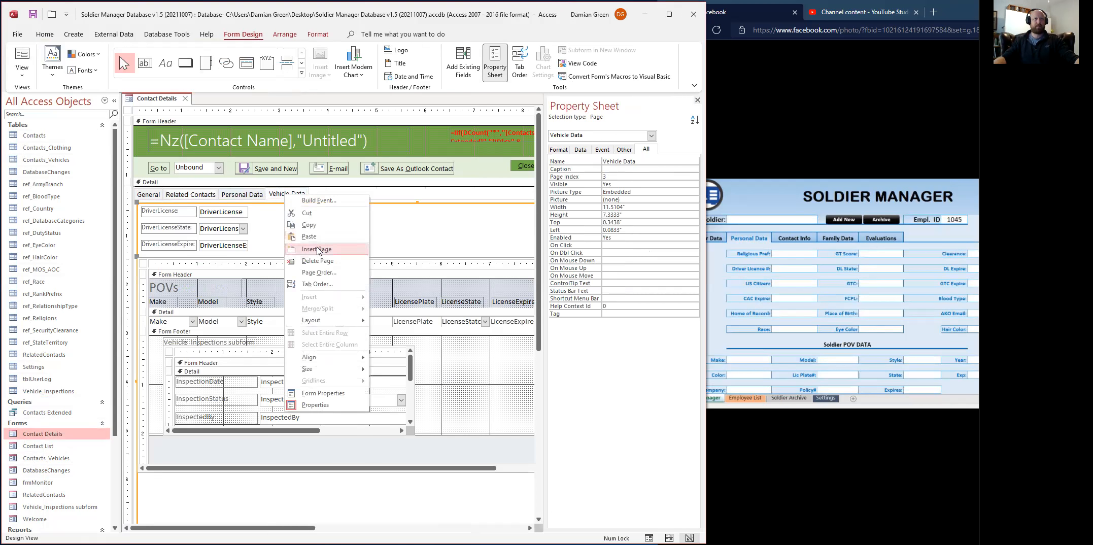
left_click(275, 193)
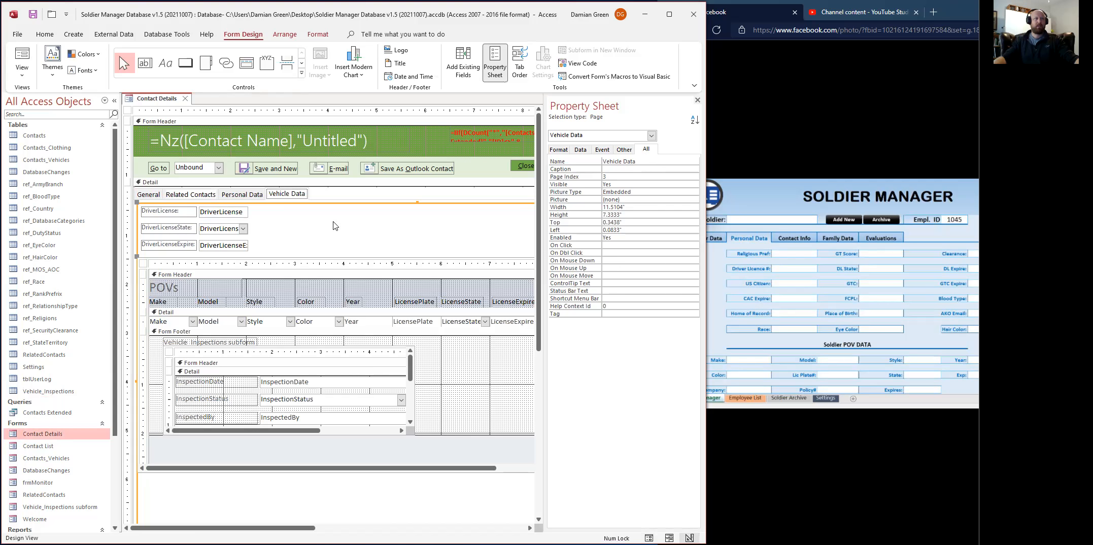
left_click(183, 214)
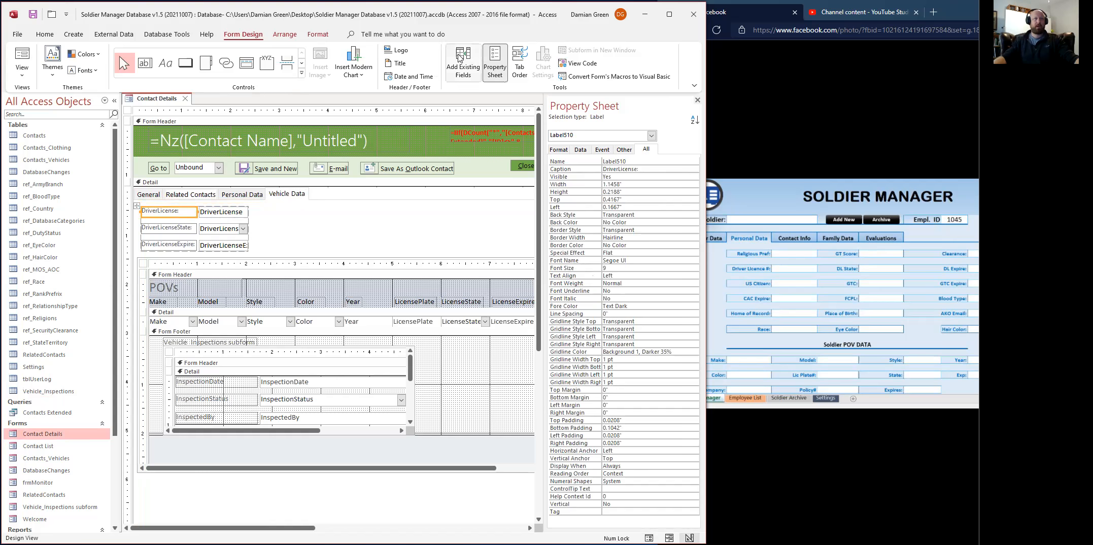
left_click(462, 59)
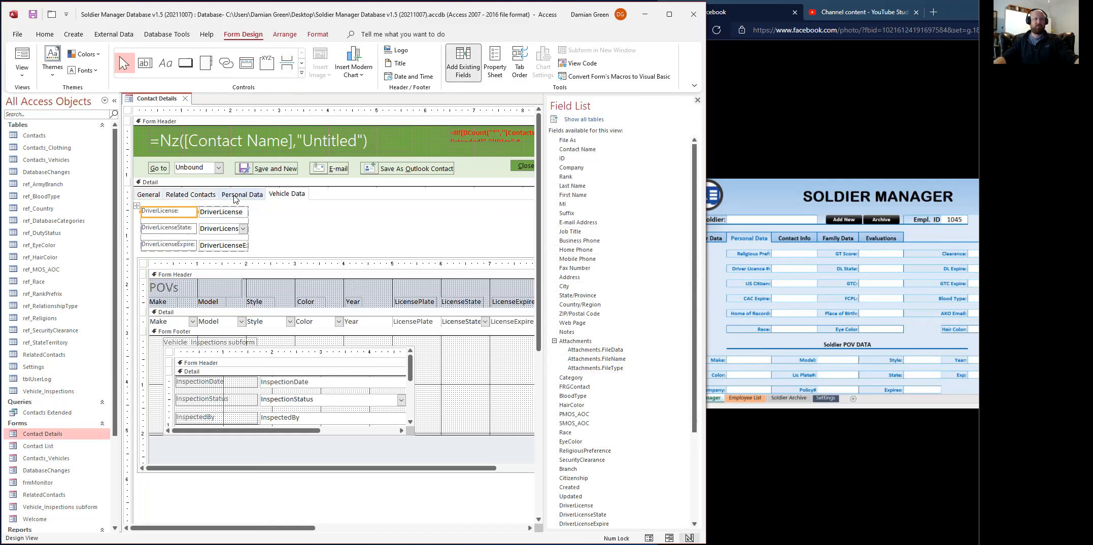
Look over the fields on the Personal Data and Vehicle Data pages, and close the Contact Details form.
left_click(235, 198)
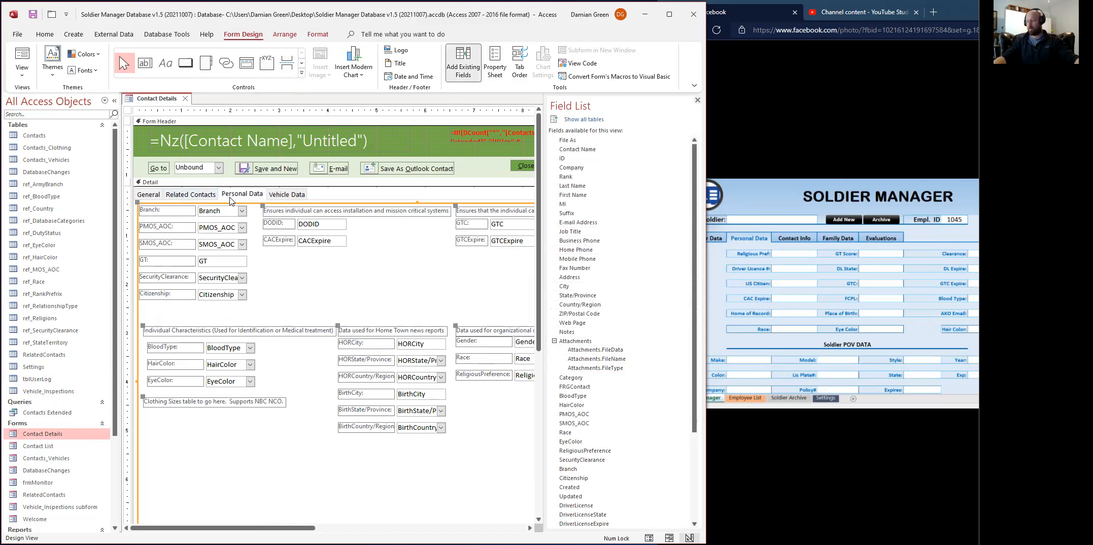
left_click(303, 197)
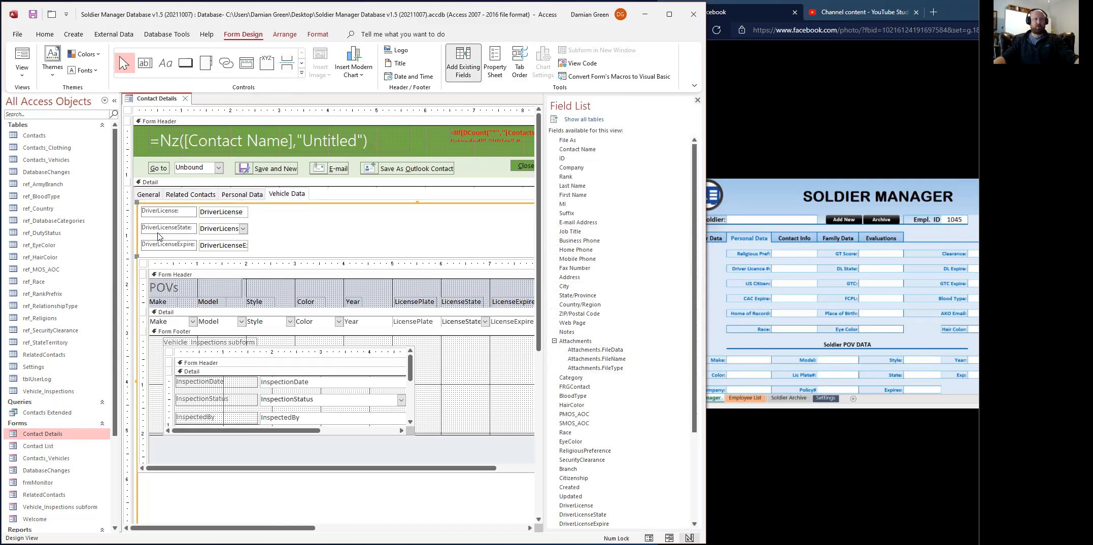
left_click(185, 99)
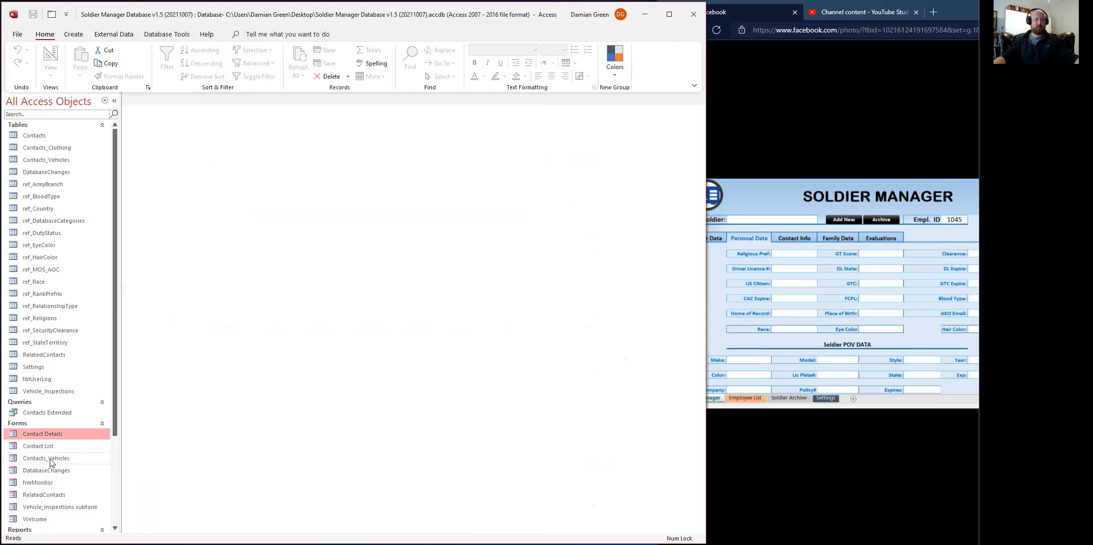
Open the Contacts_Vehicles form in Design View, review its fields against the table of the same name, and close it.
left_click(51, 463)
right_click(50, 462)
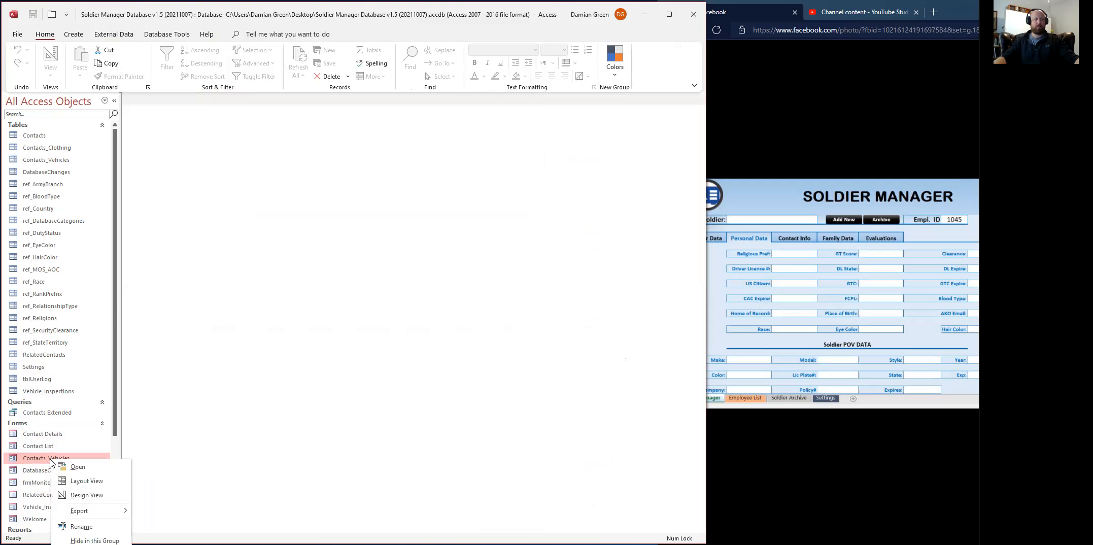
left_click(79, 495)
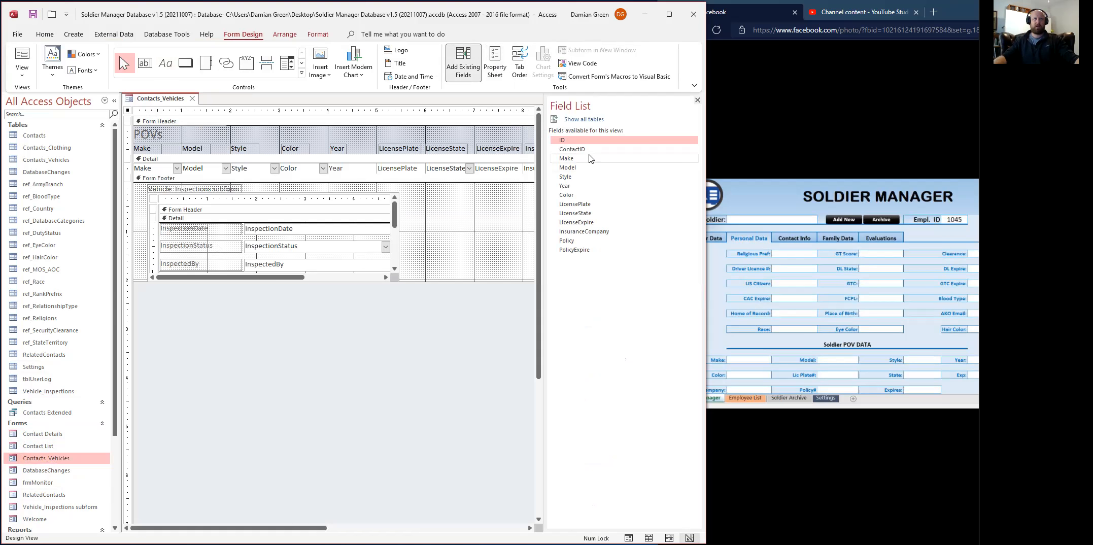
left_click(43, 160)
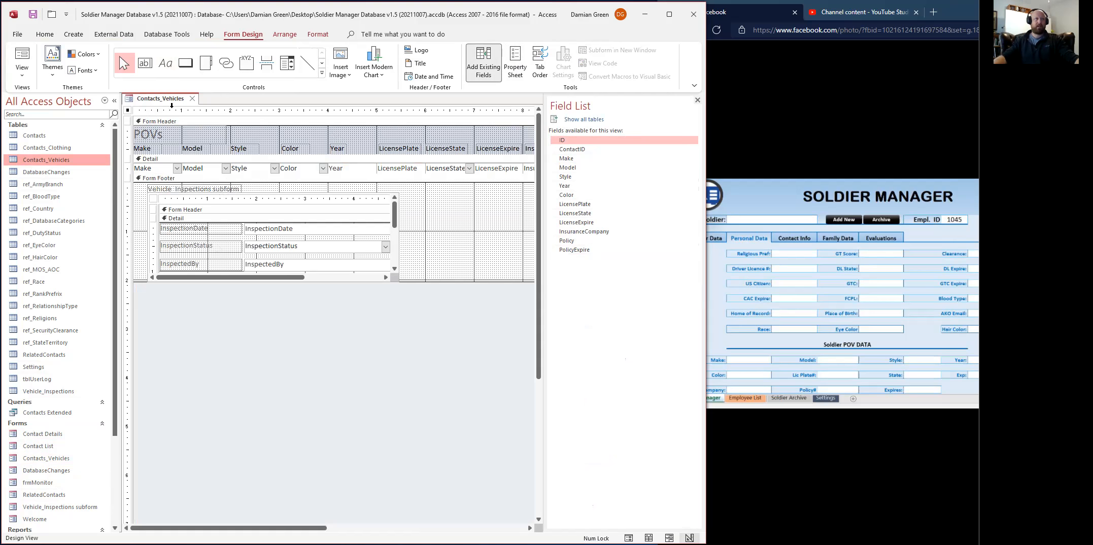
left_click(192, 98)
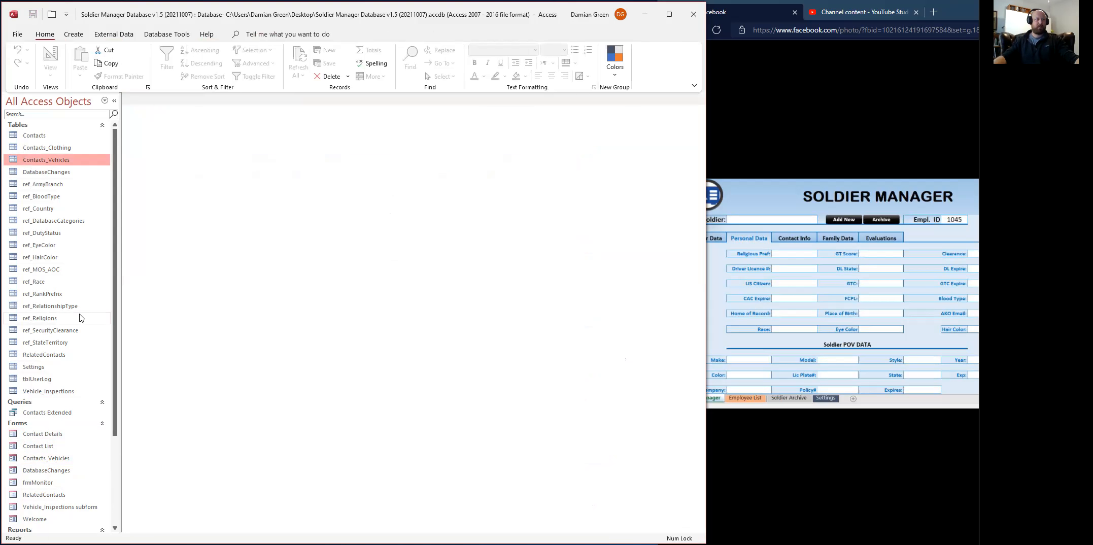
Open the Vehicle_Inspections subform in Design View and select the Vehicle_Inspections table as its field source for comparison.
right_click(46, 508)
left_click(81, 542)
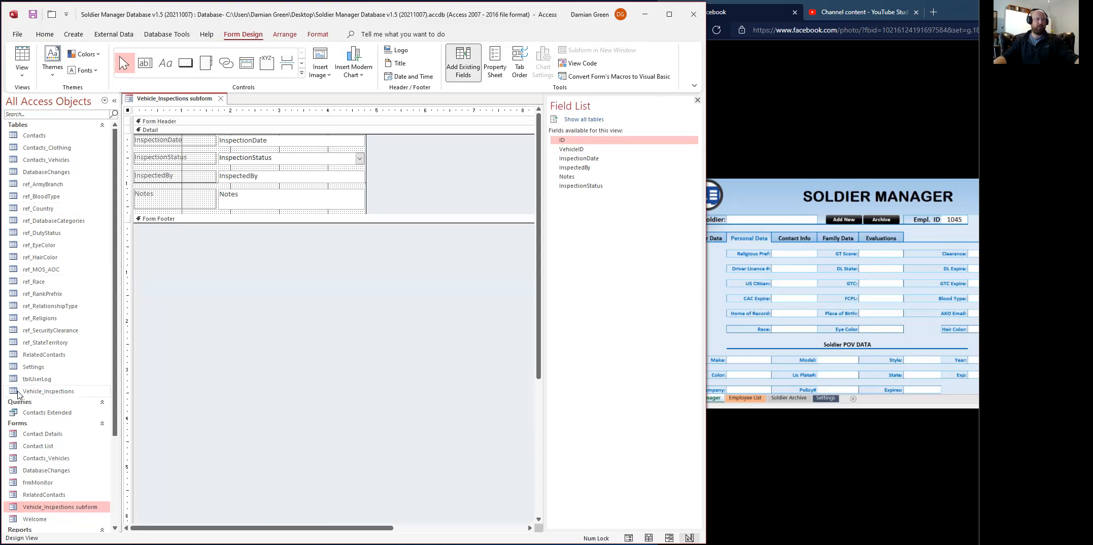
left_click(33, 393)
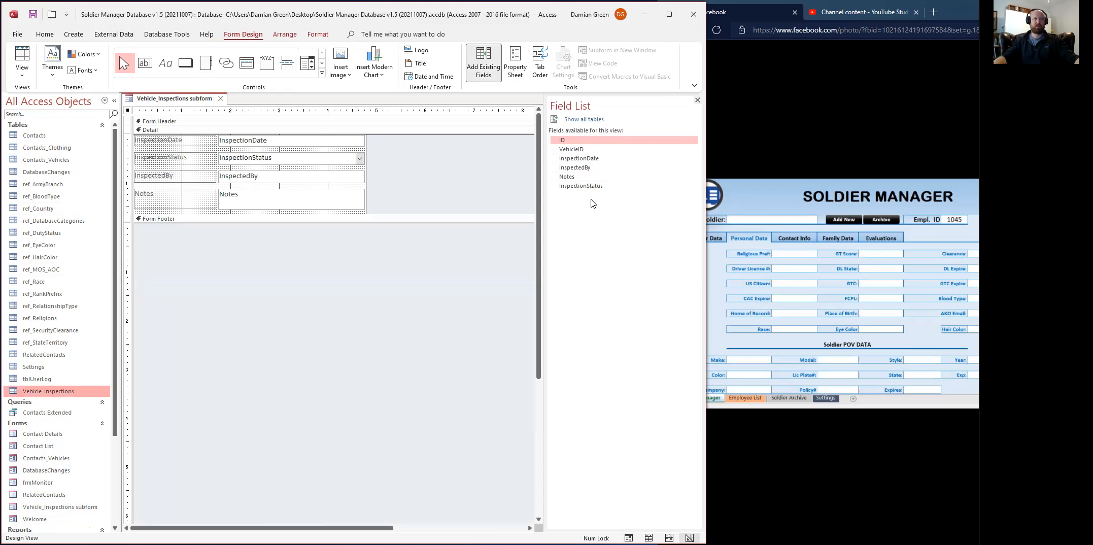
Close the Vehicle_Inspections subform and open the Contacts_Vehicles form in Design View.
left_click(221, 99)
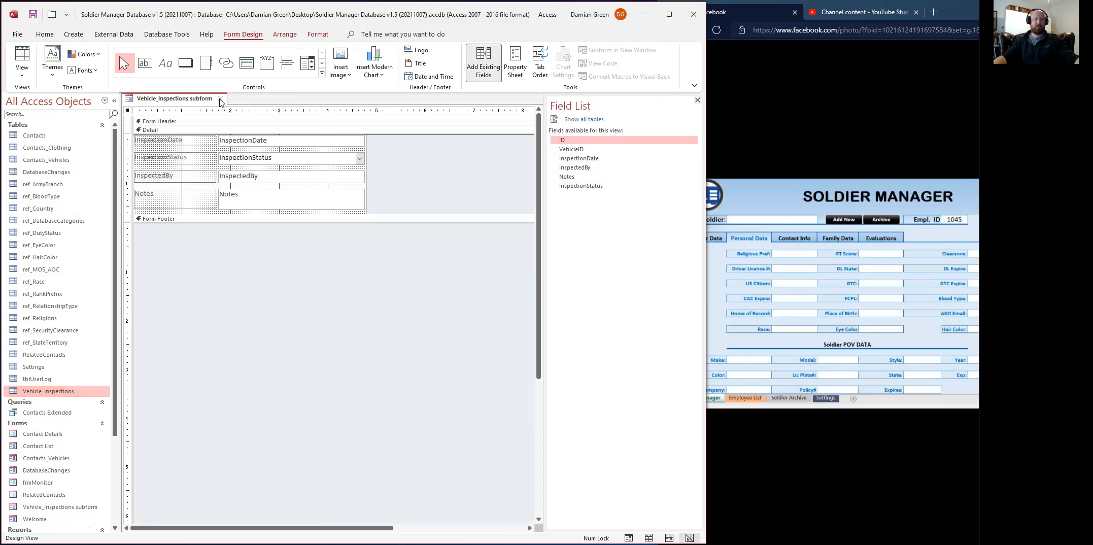
right_click(50, 462)
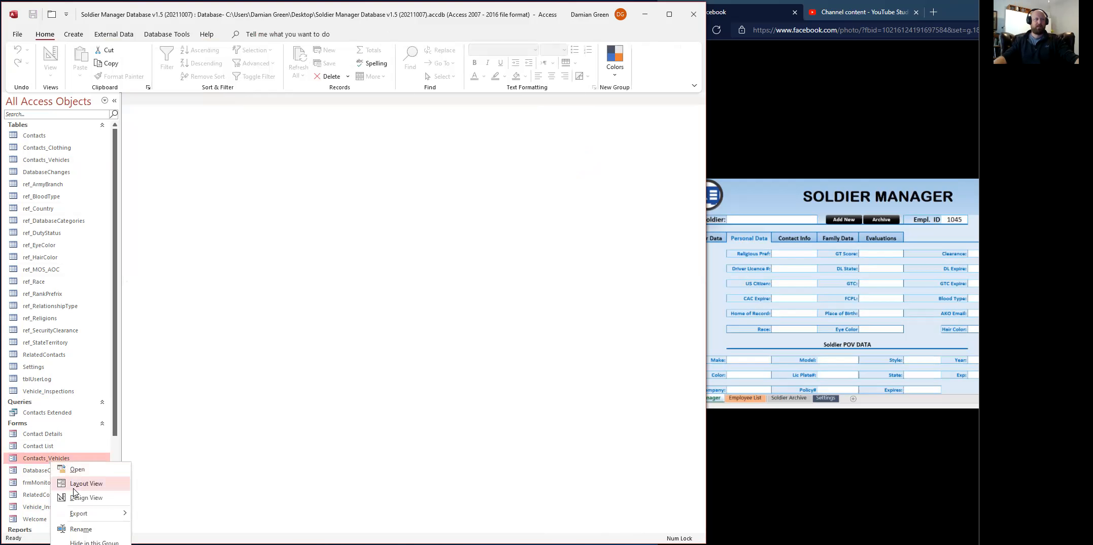
left_click(75, 498)
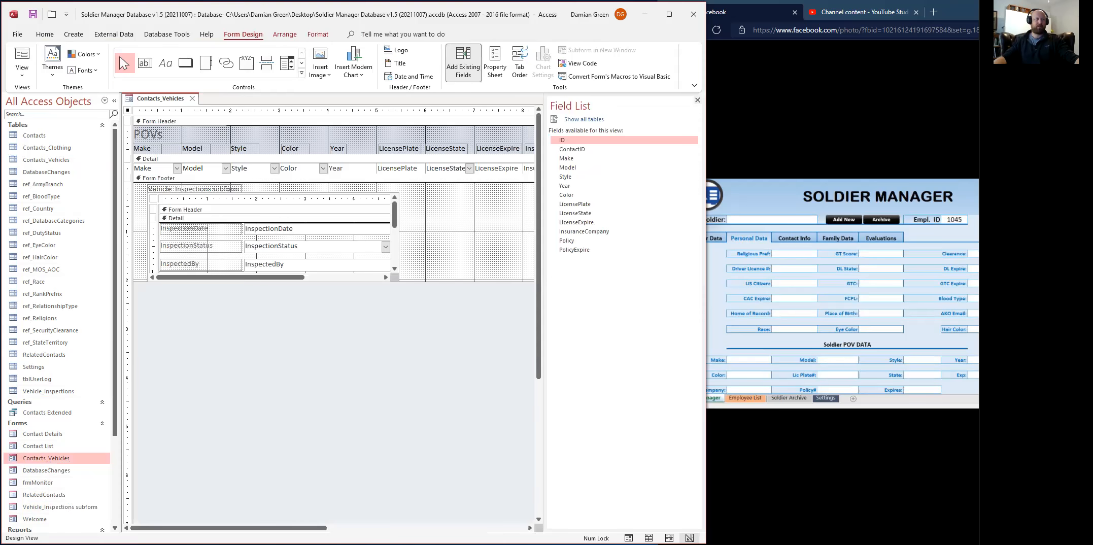
mouse_move(57, 512)
left_mouse_down()
mouse_move(182, 354)
mouse_move(446, 239)
mouse_move(178, 456)
mouse_move(73, 508)
left_mouse_up()
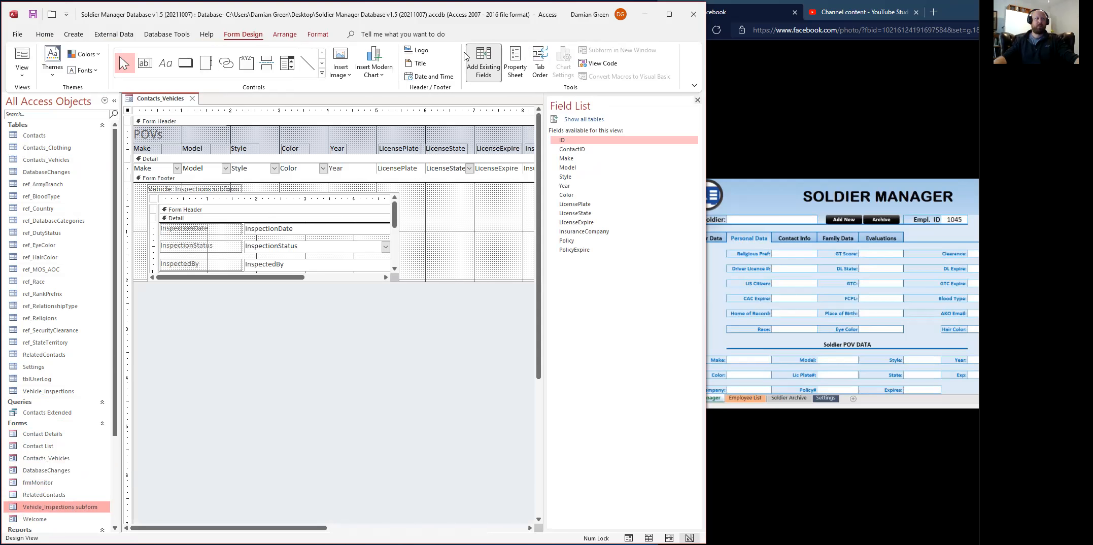
left_click(521, 63)
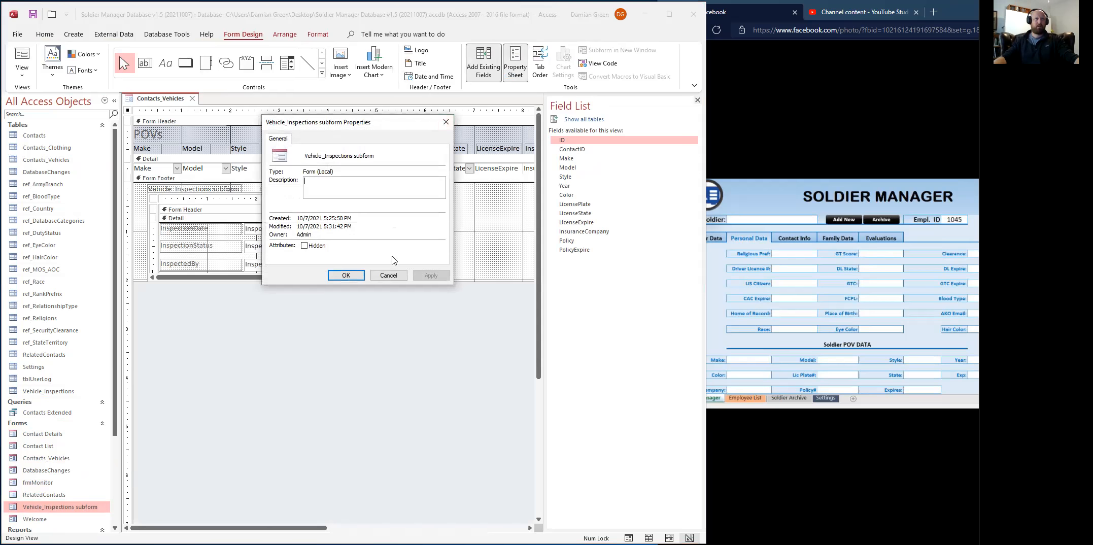
left_click(388, 275)
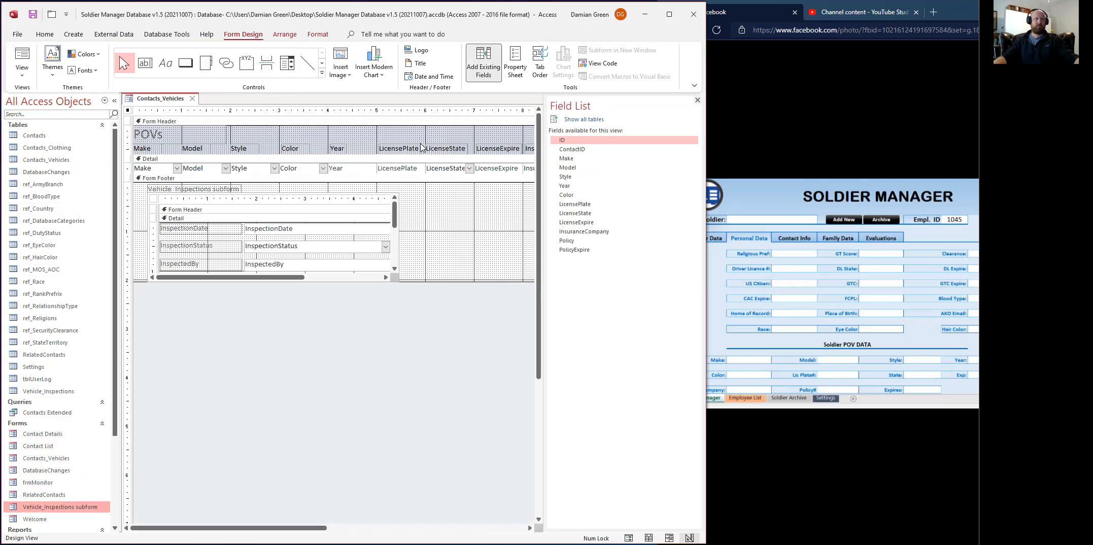
Display the Contacts_Vehicles form's properties and examine its Default View setting.
left_click(127, 110)
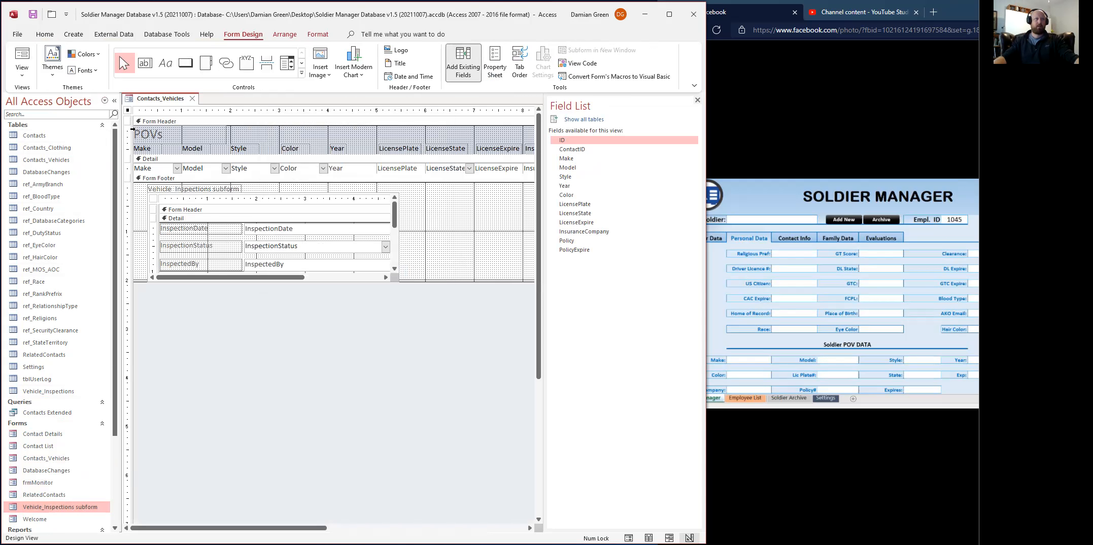
left_click(500, 51)
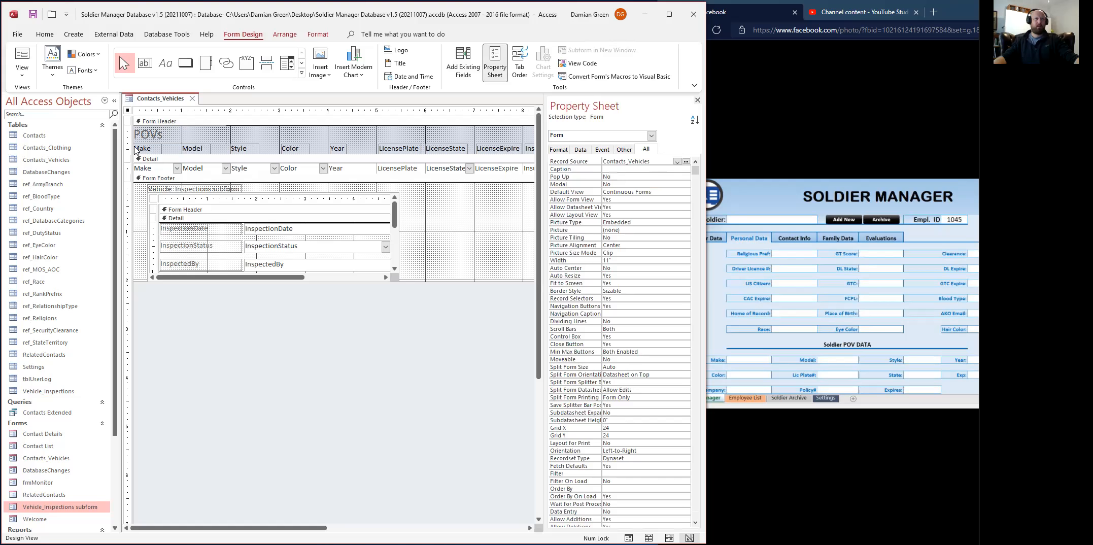
left_click(149, 160)
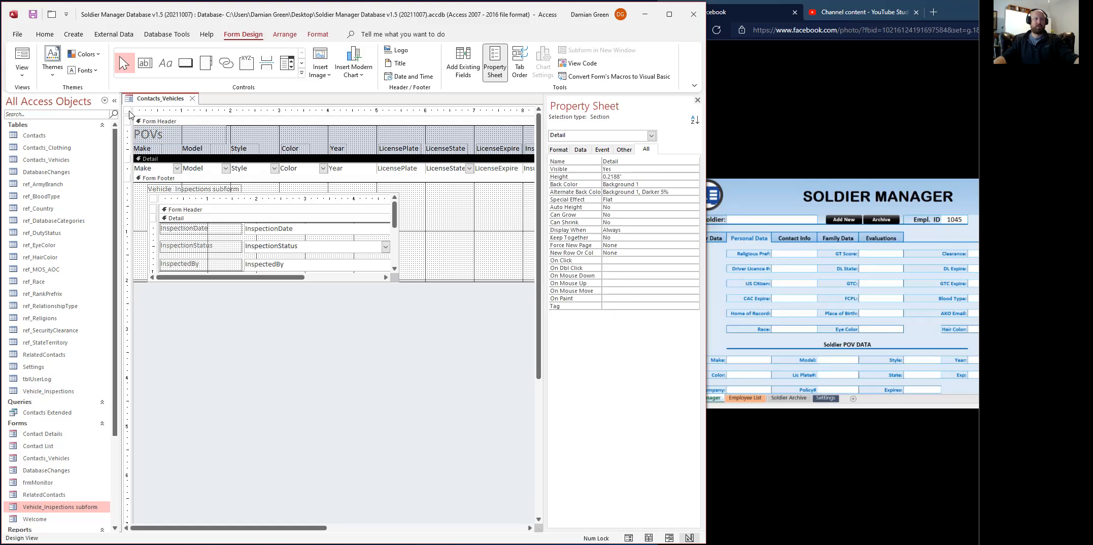
left_click(128, 111)
left_click(660, 191)
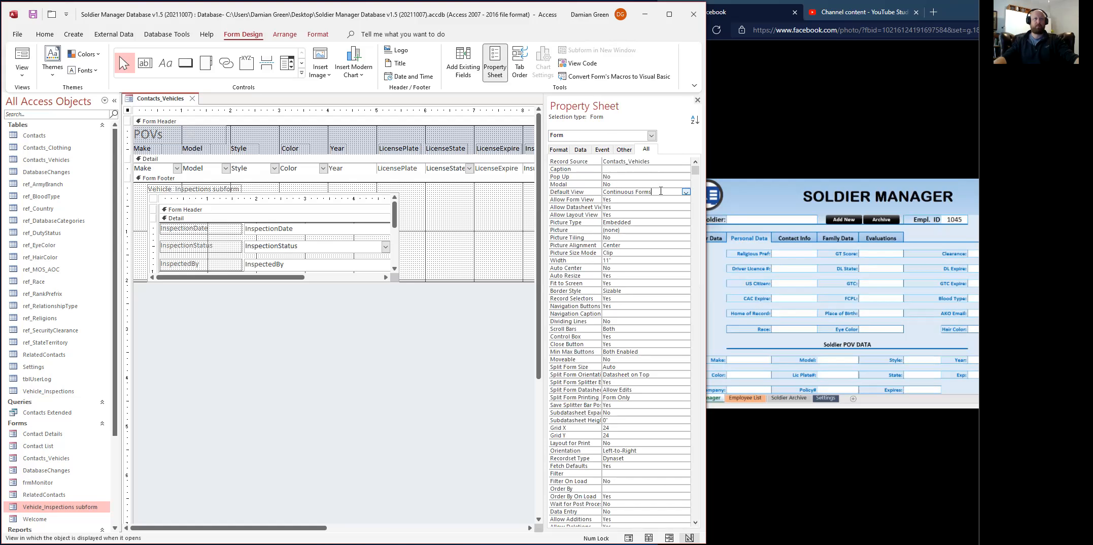
Examine the embedded Vehicle_Inspections subform's linking fields and its own form properties, and close the Contacts_Vehicles form.
left_click(246, 194)
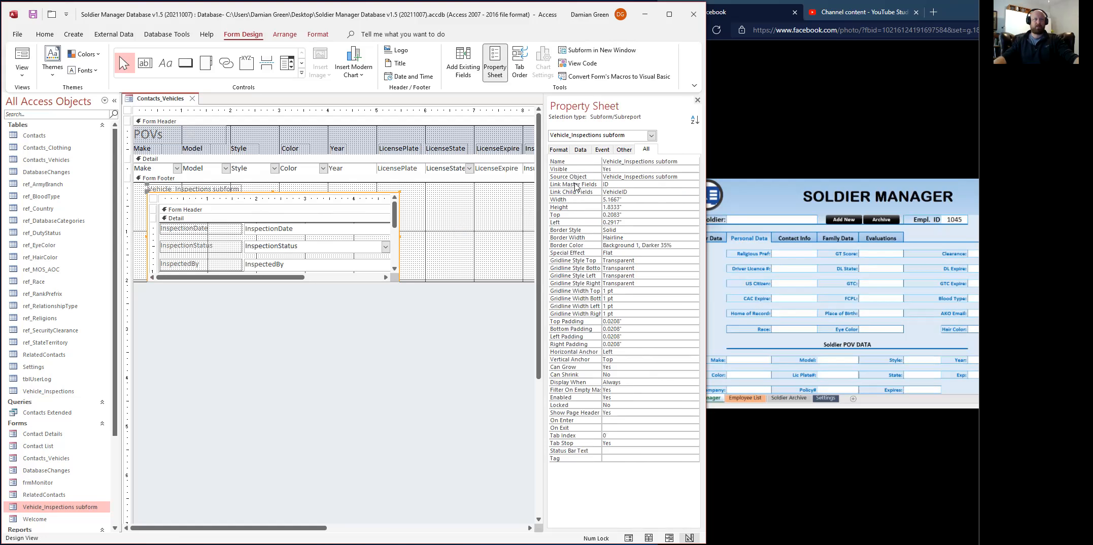
left_click(154, 199)
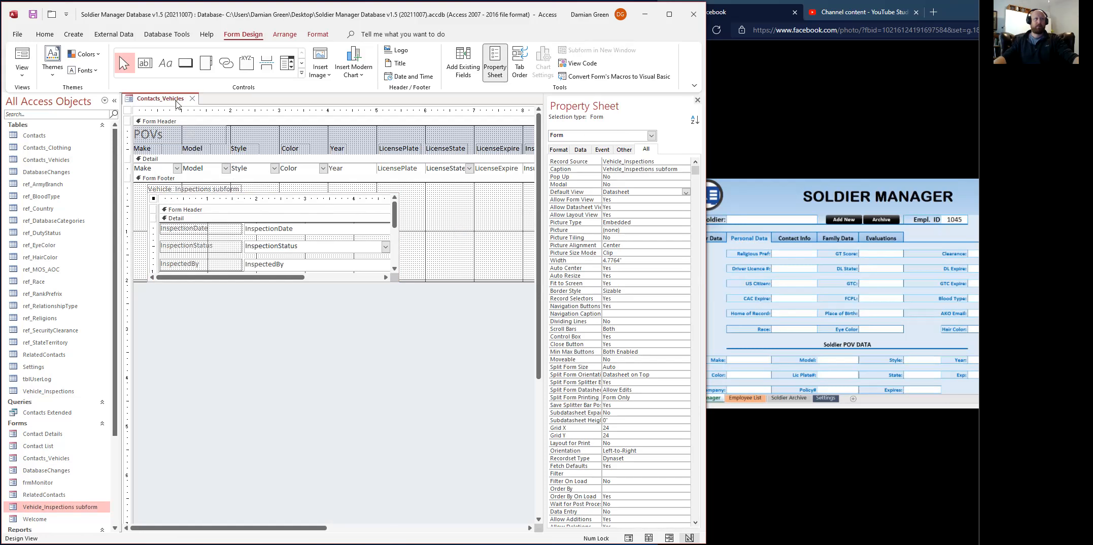
left_click(192, 99)
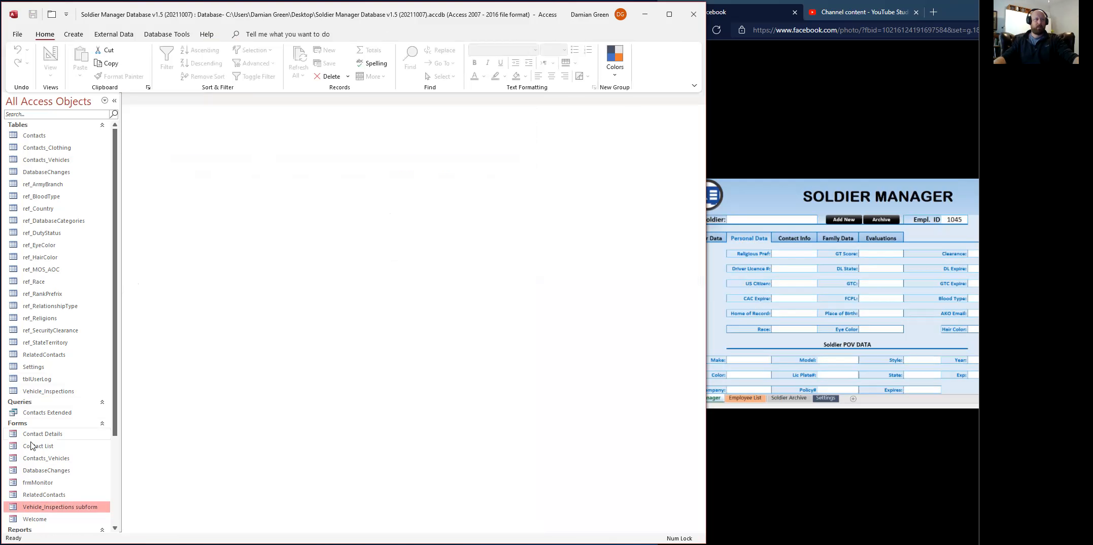
Open the Contact Details form, show its Vehicle Data page and check the DriverLicenseState choices.
double_click(36, 435)
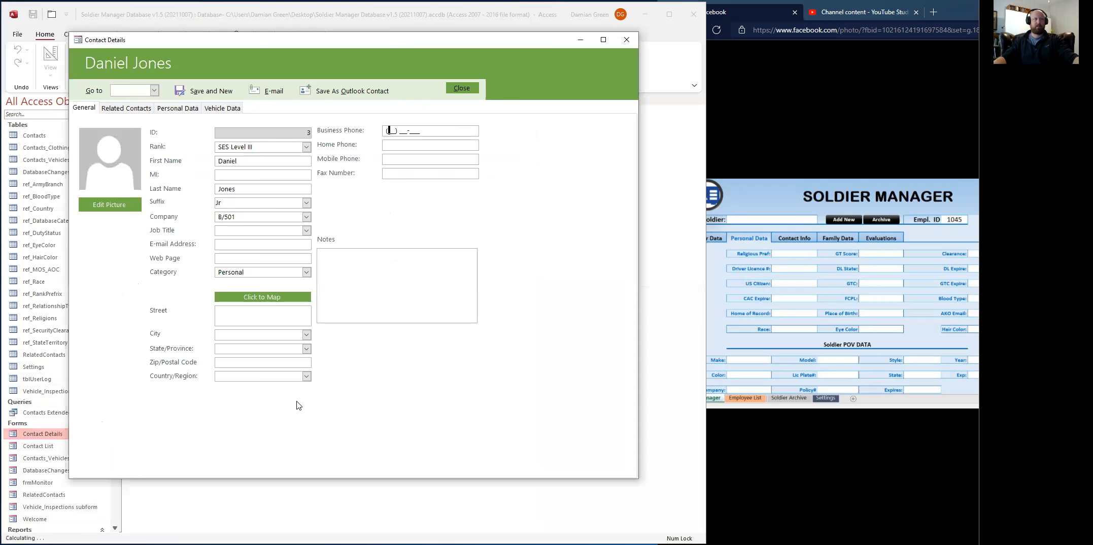
left_click(224, 109)
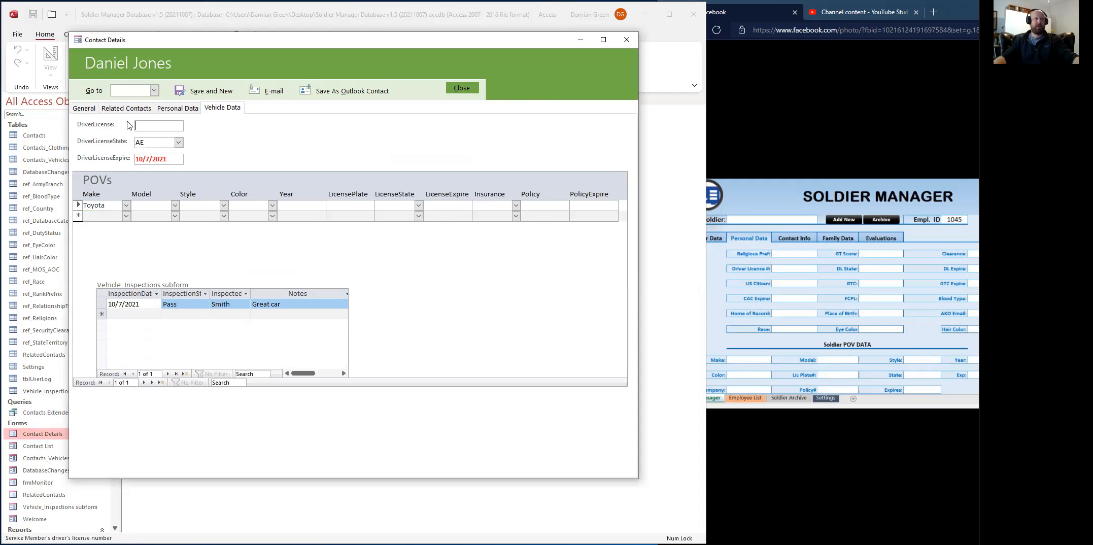
left_click(177, 143)
left_click(178, 143)
Add two vehicles to the contact's POVs list, with the makes Ford and Kia.
left_click(95, 218)
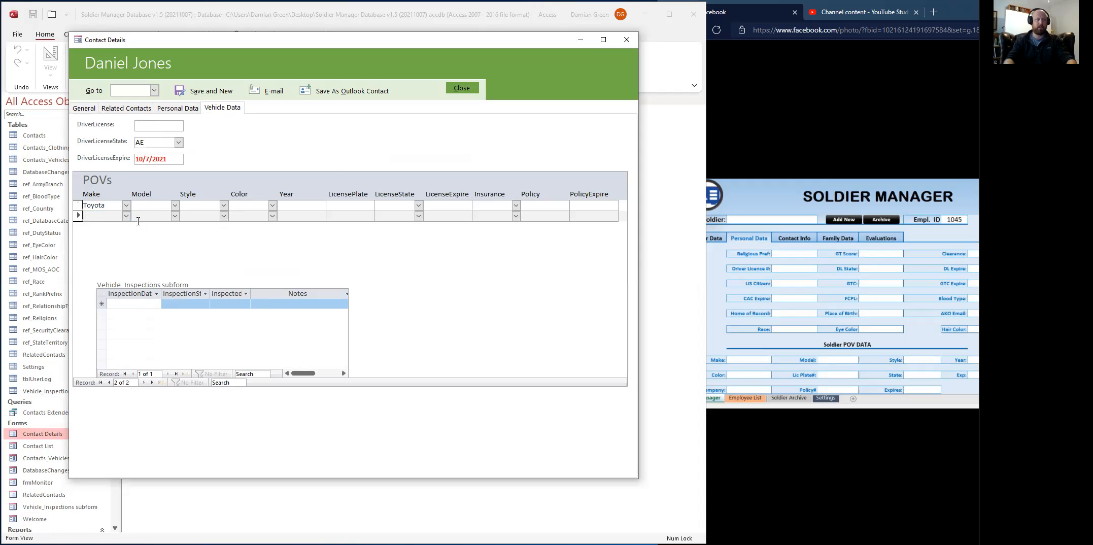
left_click(125, 216)
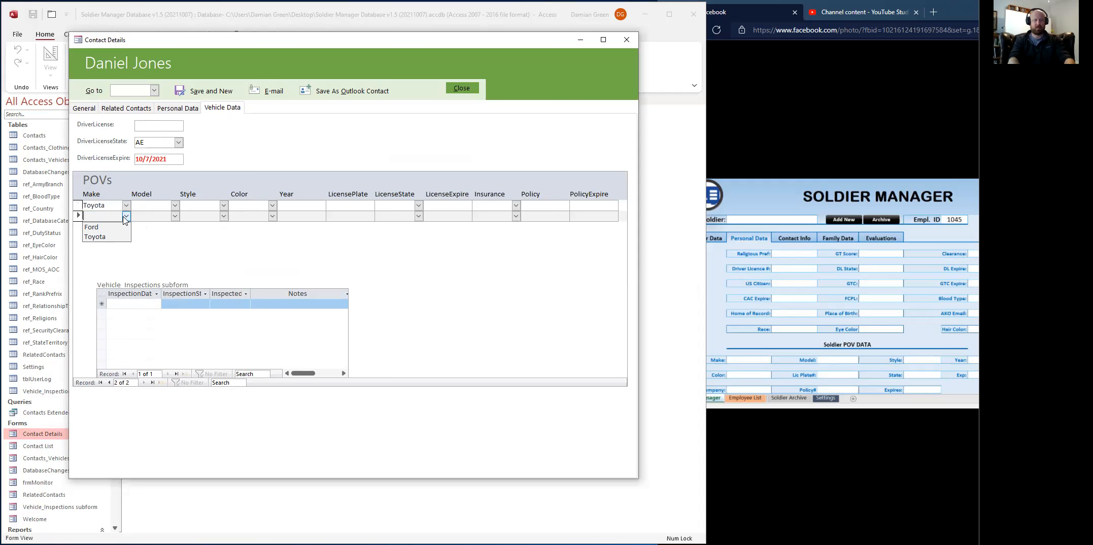
type("Ford")
key("Tab")
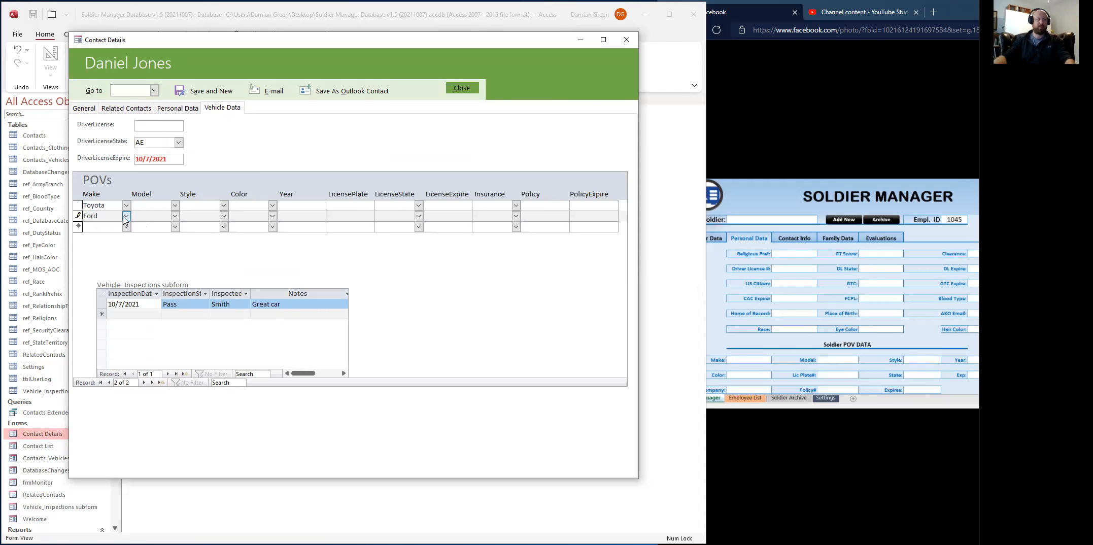
left_click(112, 227)
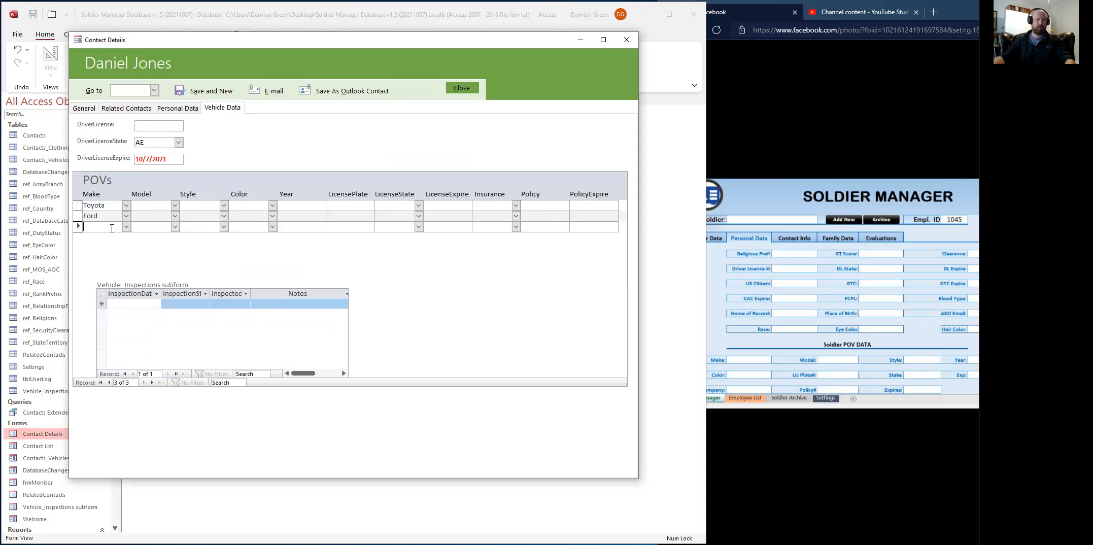
type("Cia")
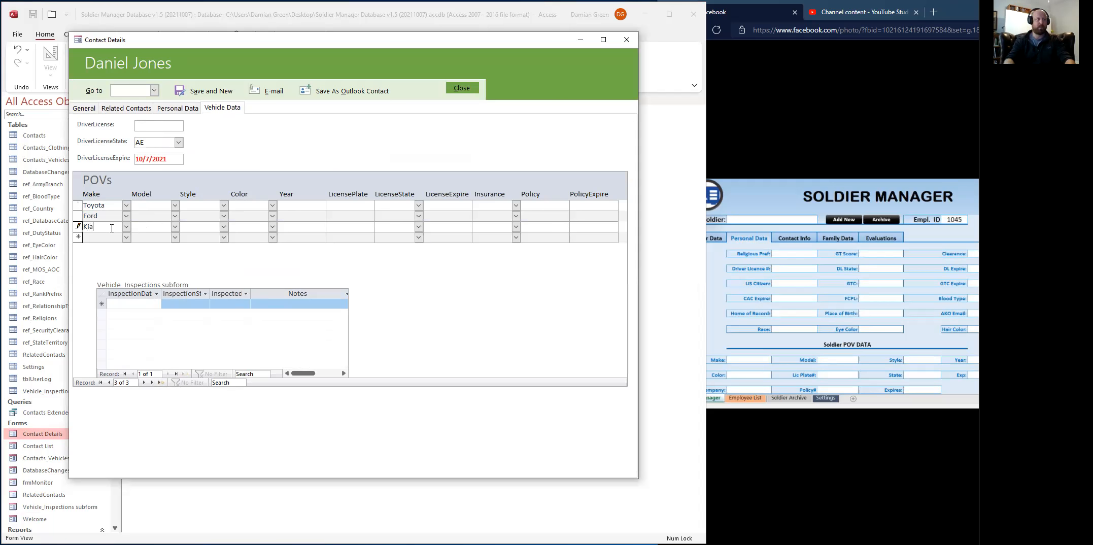
left_click(94, 241)
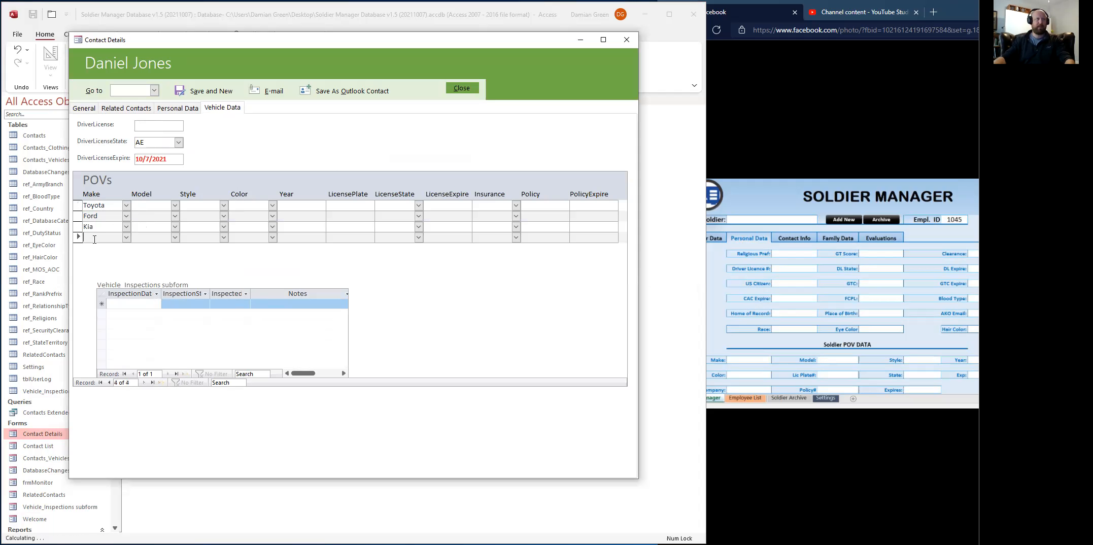
Return to the Toyota record in the POVs list to review its inspection data, and close the Contact Details form.
left_click(125, 228)
left_click(144, 236)
left_click(101, 383)
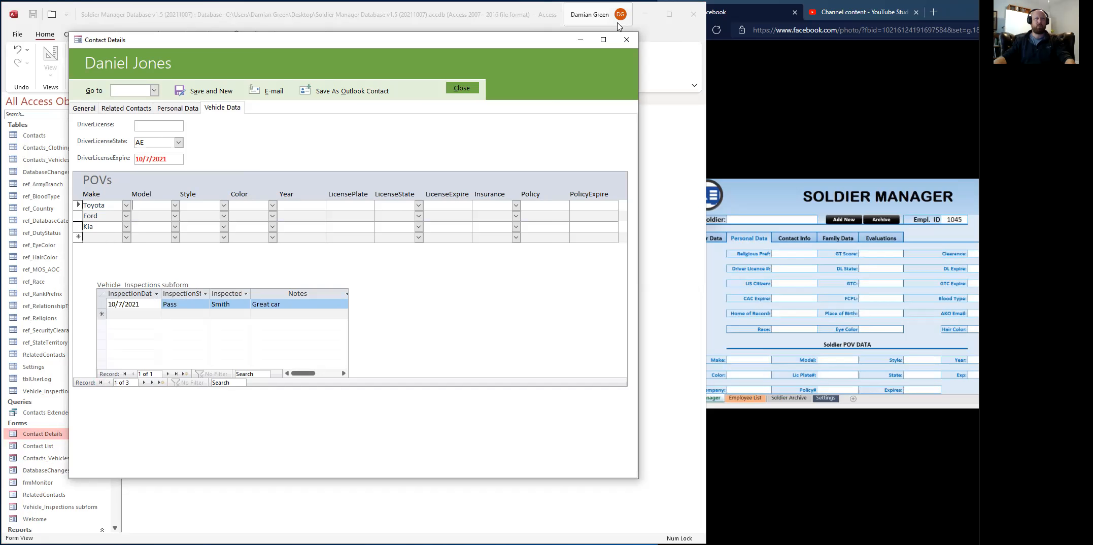
left_click(462, 89)
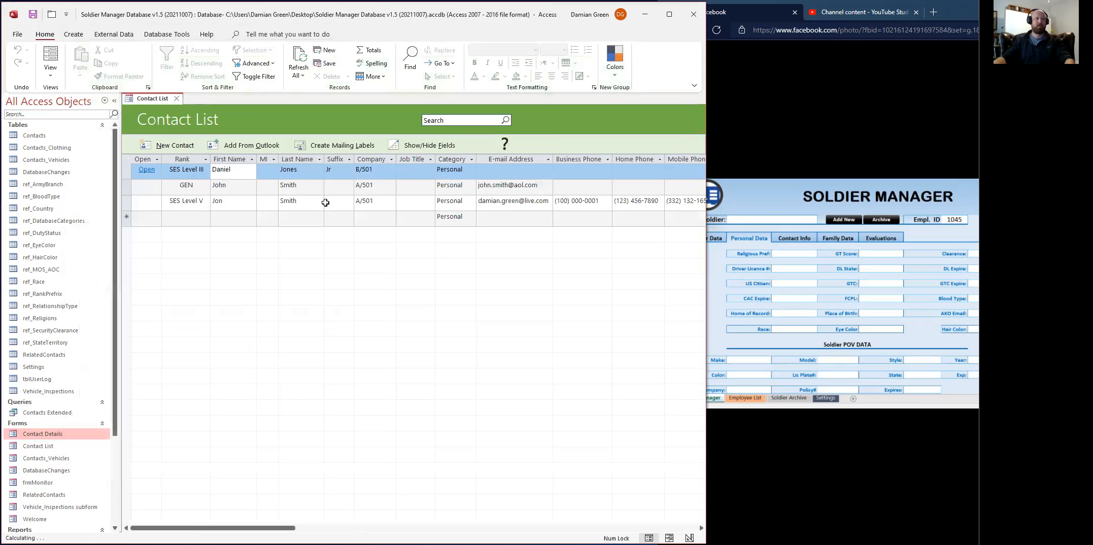
Open the GEN-ranked contact from the Contact List and review the vehicle entries and expiry dates on the Vehicle Data page.
left_click(147, 185)
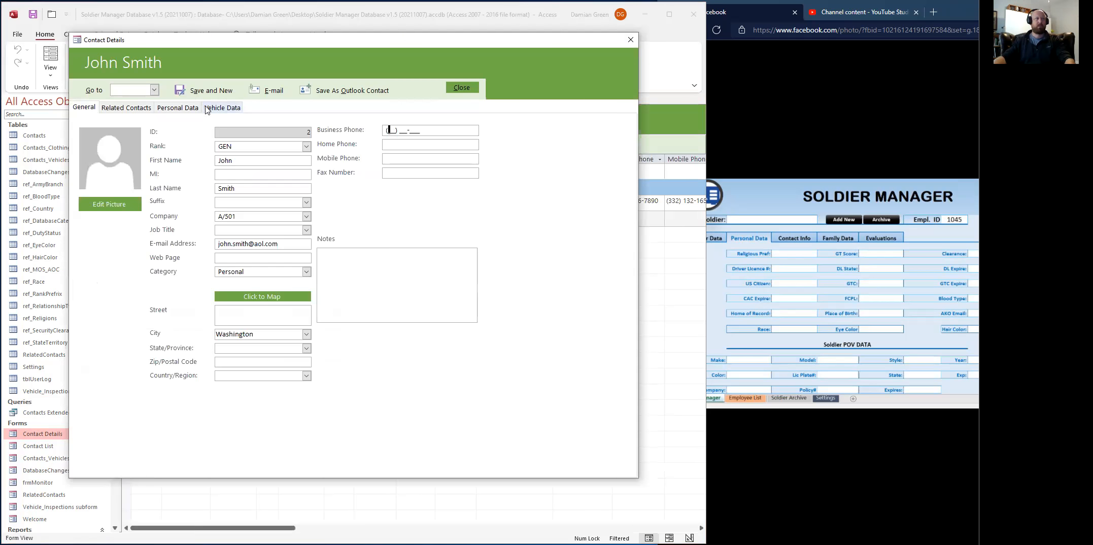
left_click(222, 108)
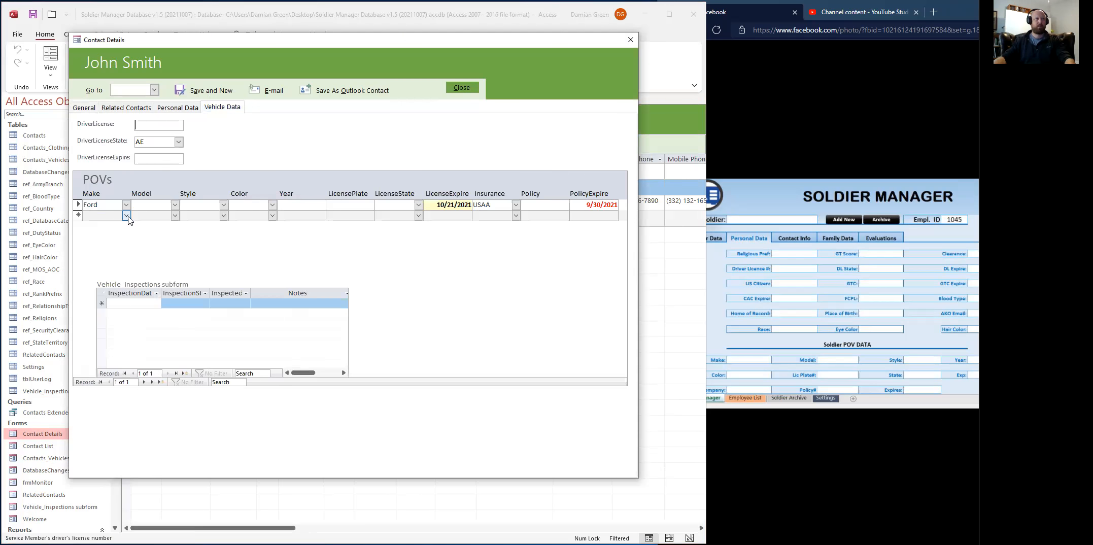
left_click(126, 215)
left_click(145, 215)
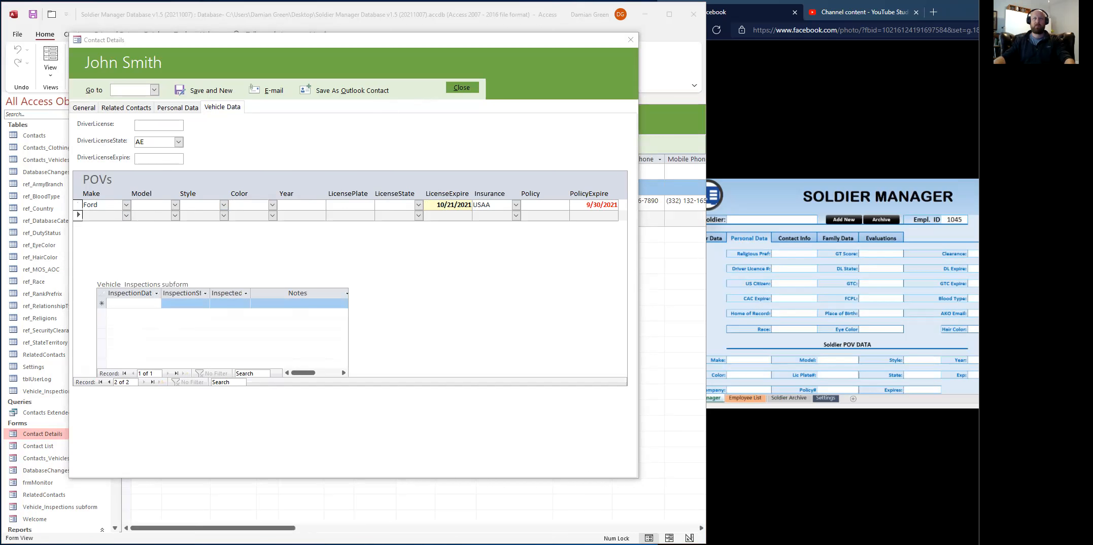
Bring up the browser's Microsoft Support article on highlighting data with conditional formatting, and close the Contact Details and Contact List forms in Access.
key("alt+Tab")
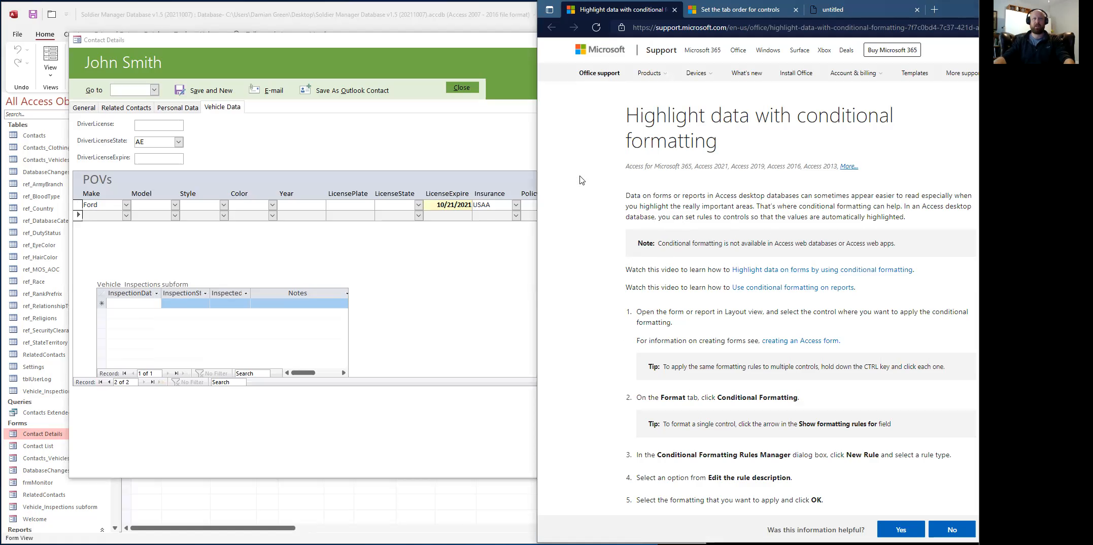
left_click(418, 51)
left_click(462, 89)
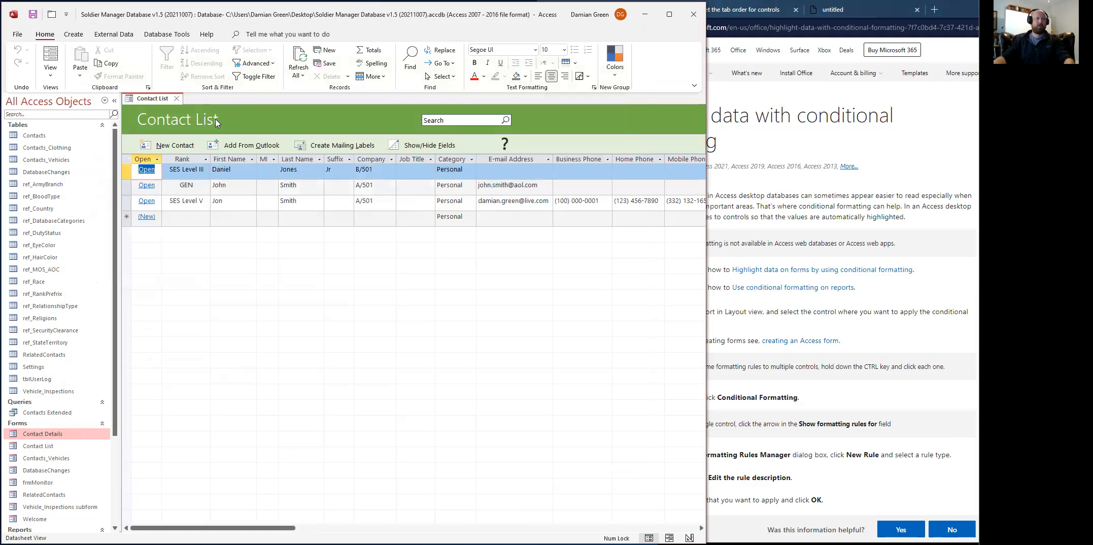
left_click(176, 99)
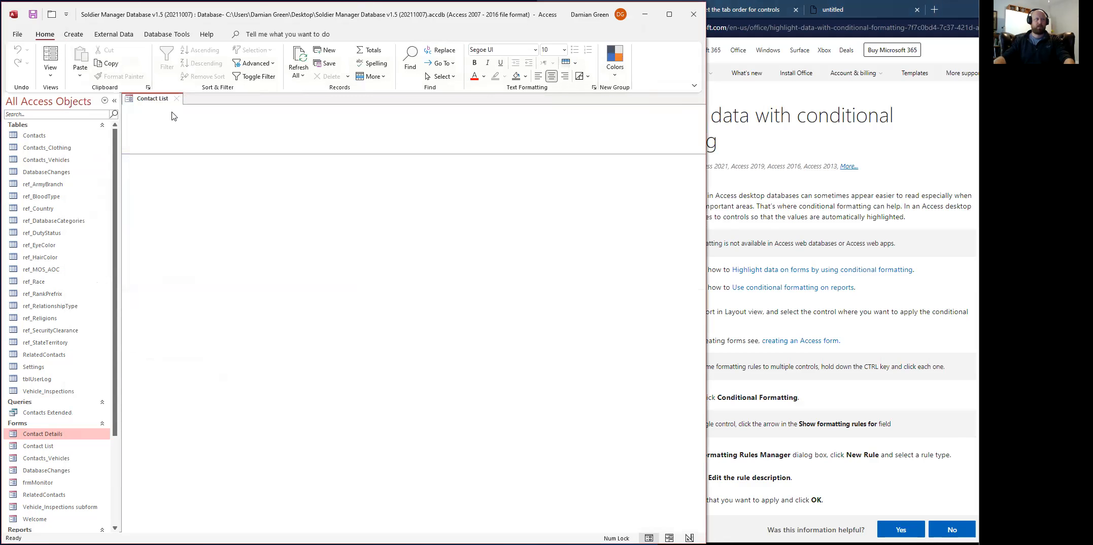
Open the Contacts_Vehicles form in Design View and select the LicenseExpire text box in the Detail section.
right_click(32, 439)
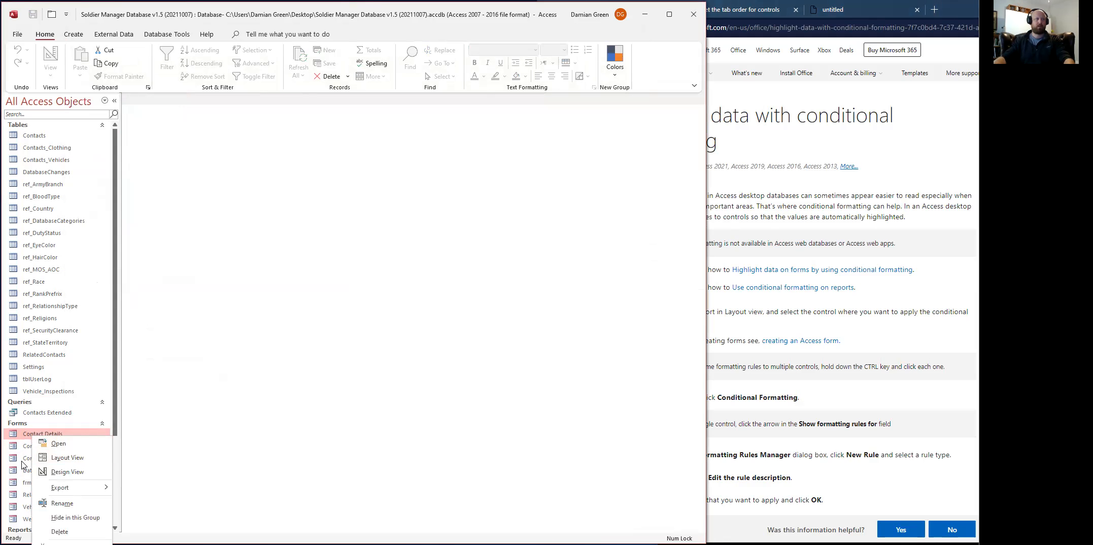
left_click(174, 483)
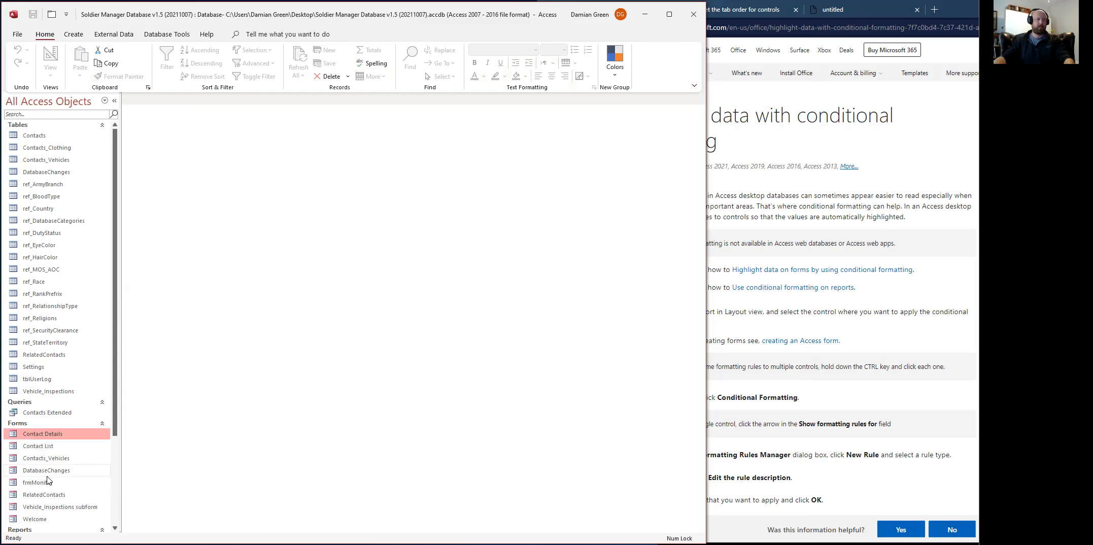
right_click(48, 459)
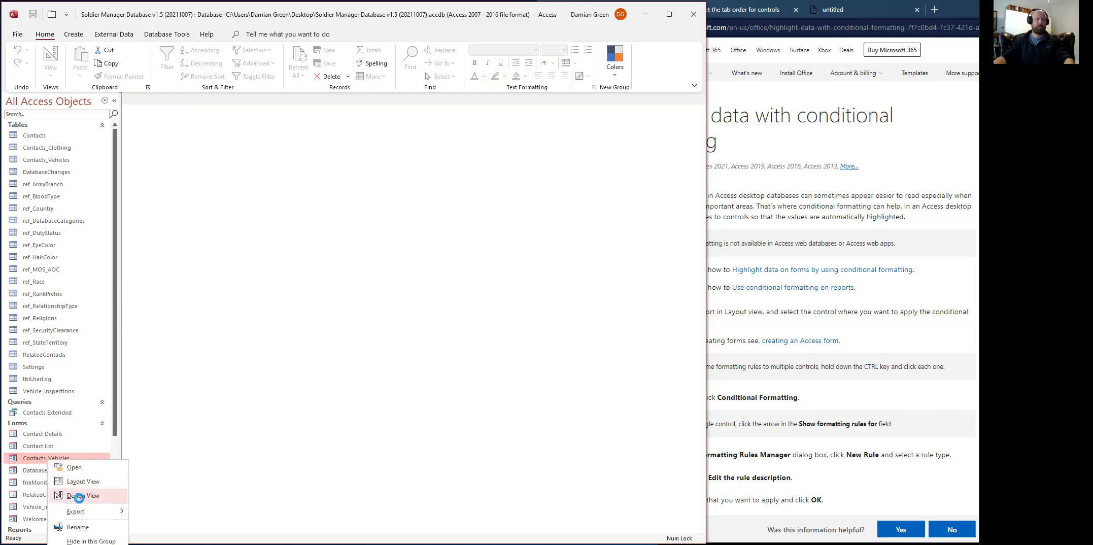
left_click(81, 495)
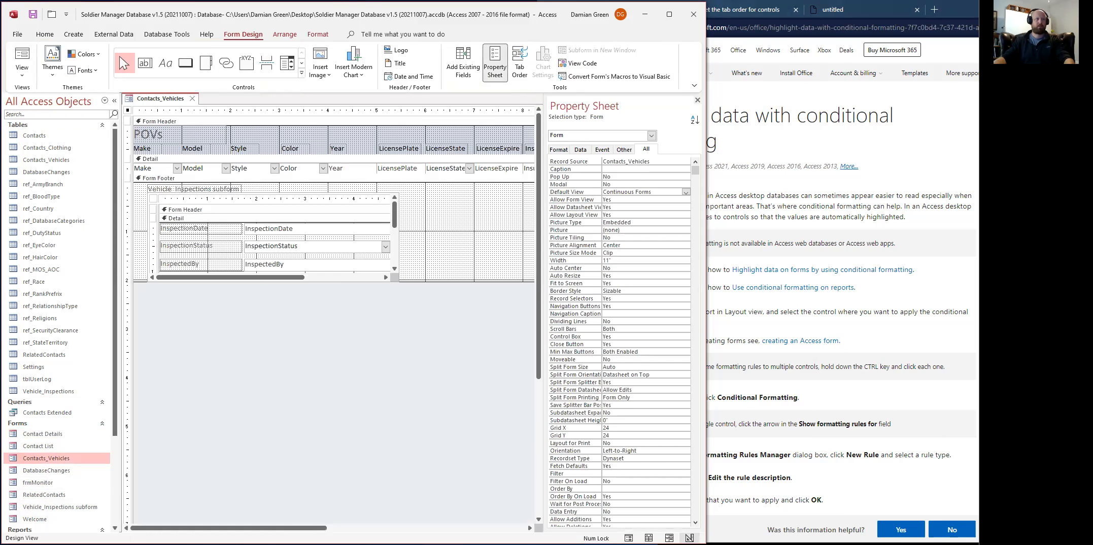
left_click_drag(277, 530, 386, 531)
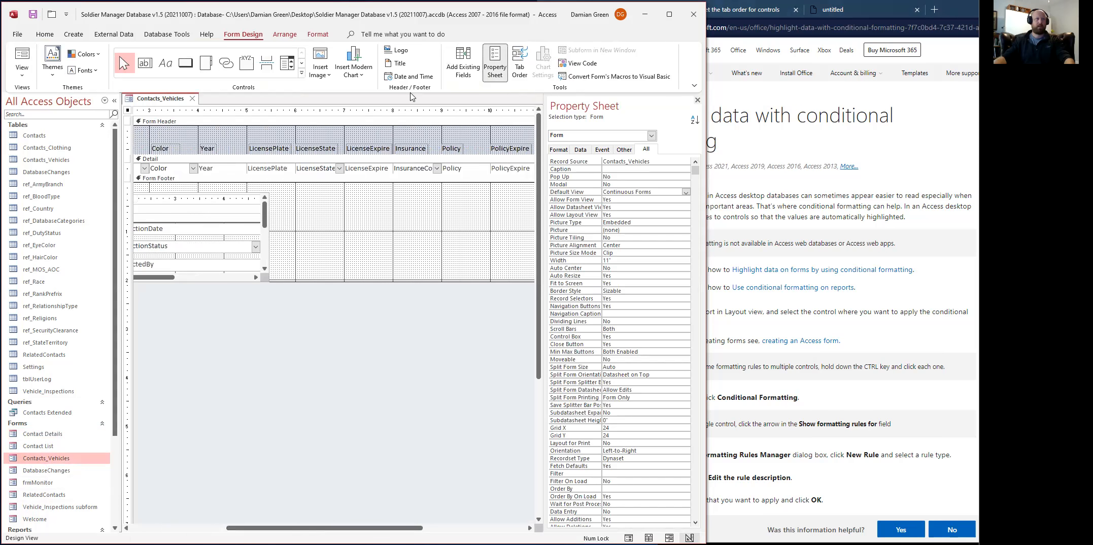
left_click(374, 169)
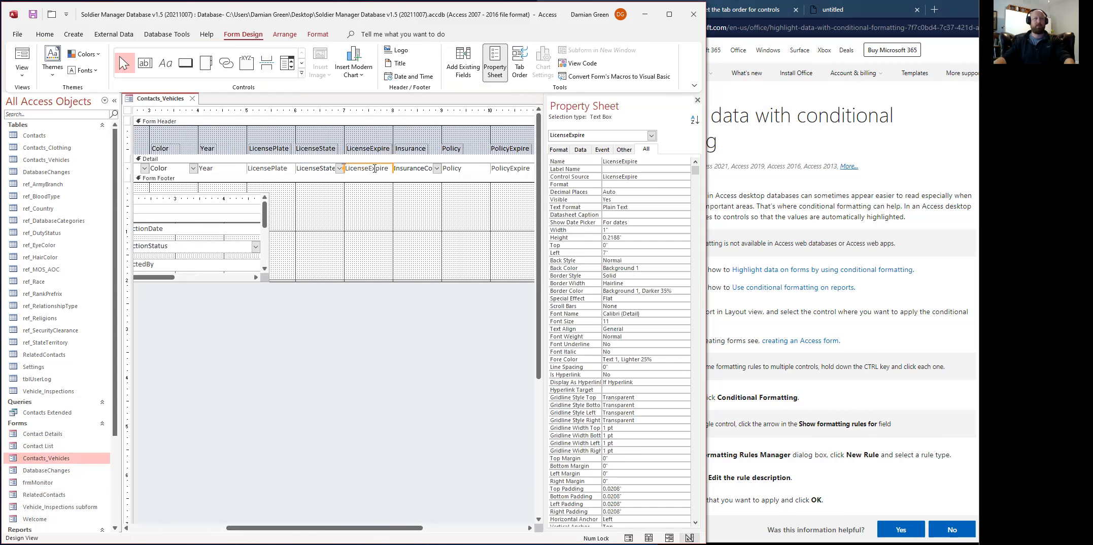
Bring up the conditional formatting rules of the LicenseExpire text box and examine their conditions and formats.
left_click(325, 37)
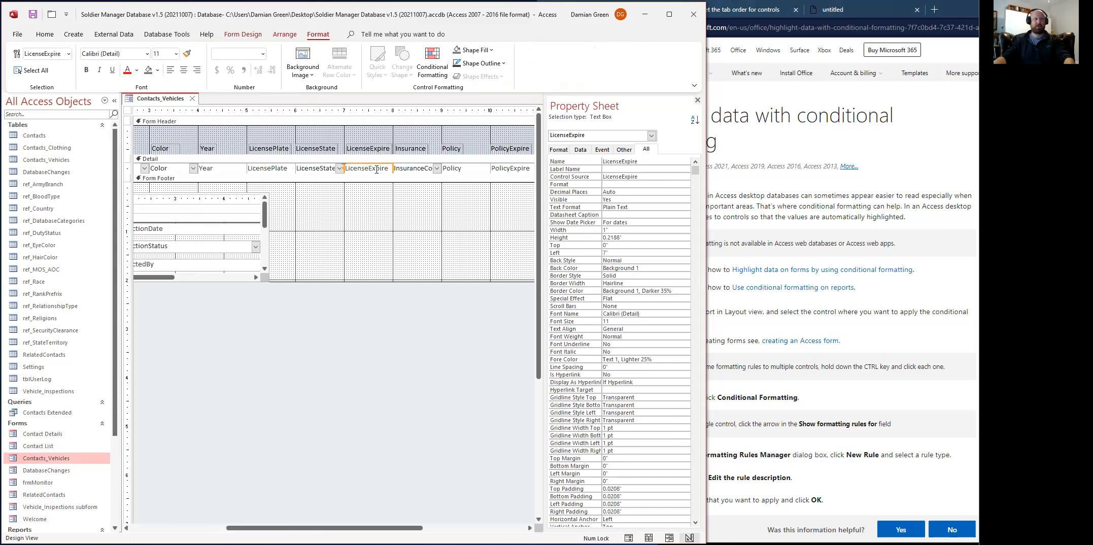
left_click(433, 60)
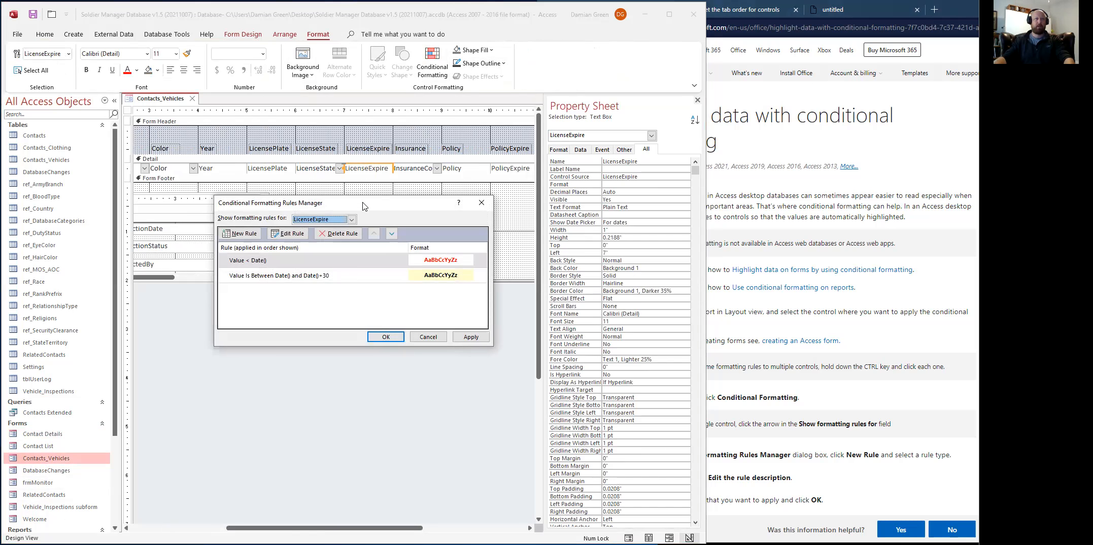
left_click_drag(369, 208, 400, 185)
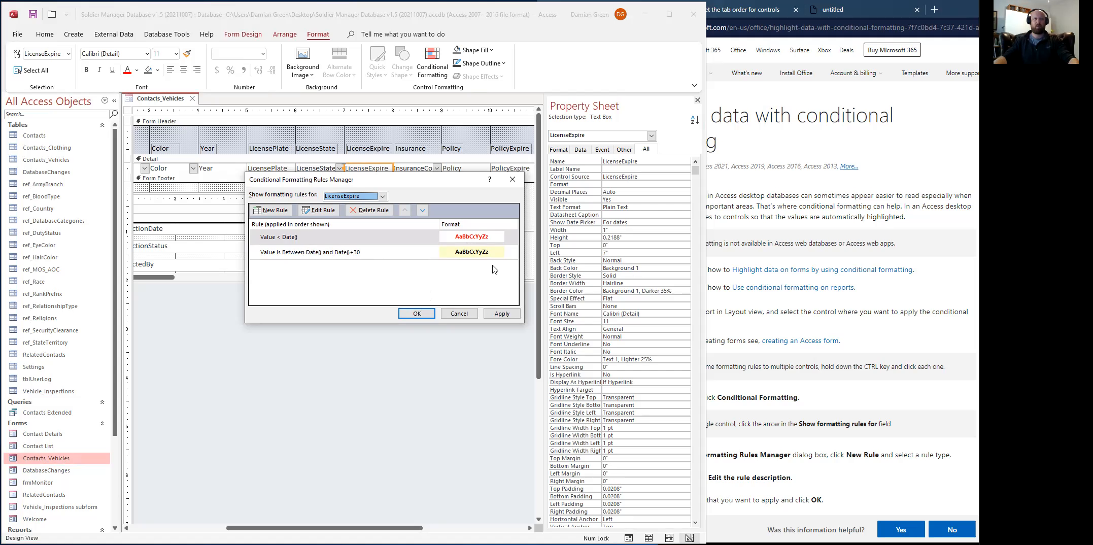
Try a new LicenseExpire formatting rule that shows field values less than date() in bold red text.
left_click(269, 211)
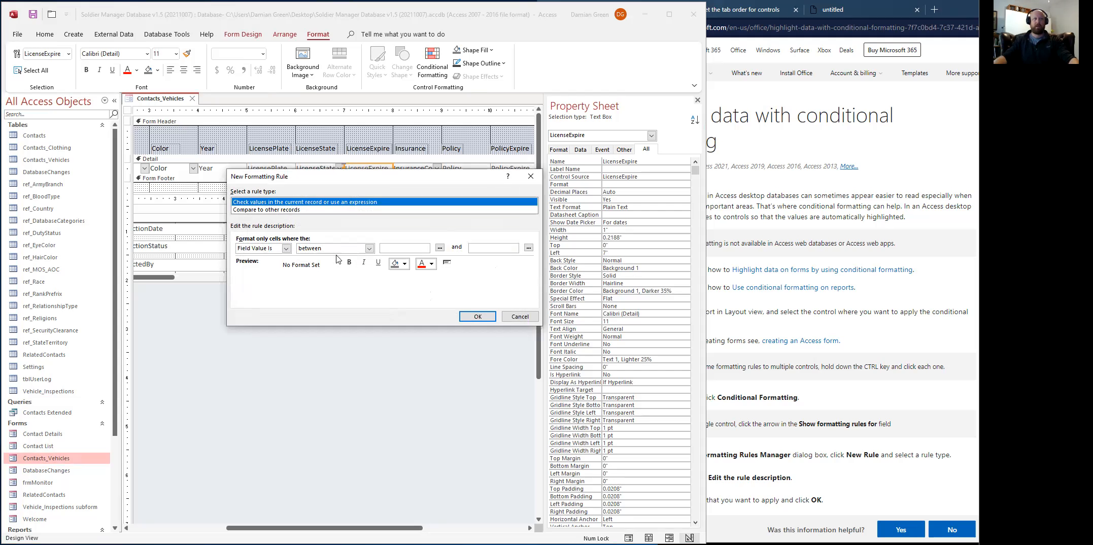
left_click(370, 249)
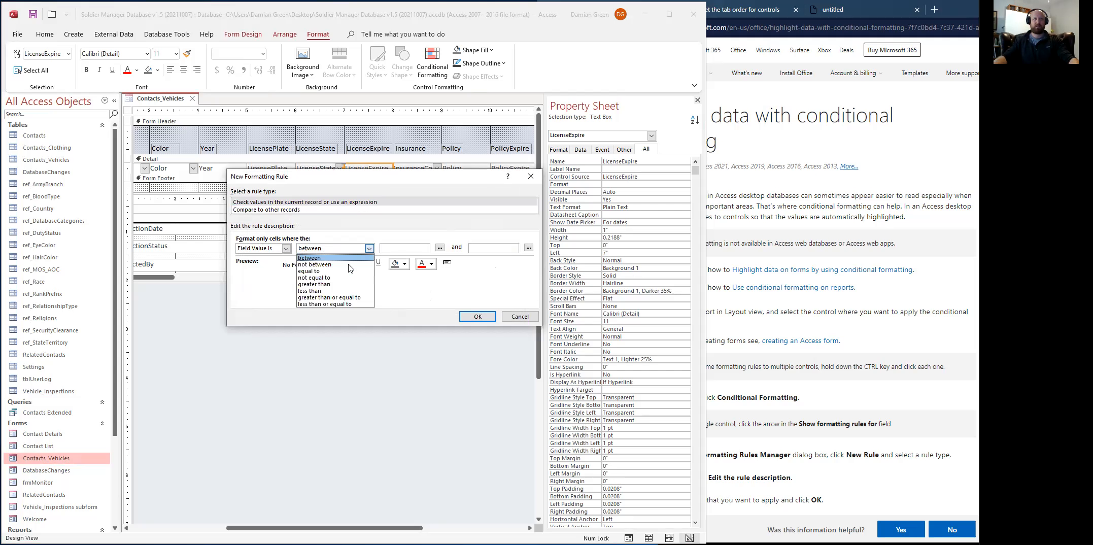
left_click(335, 291)
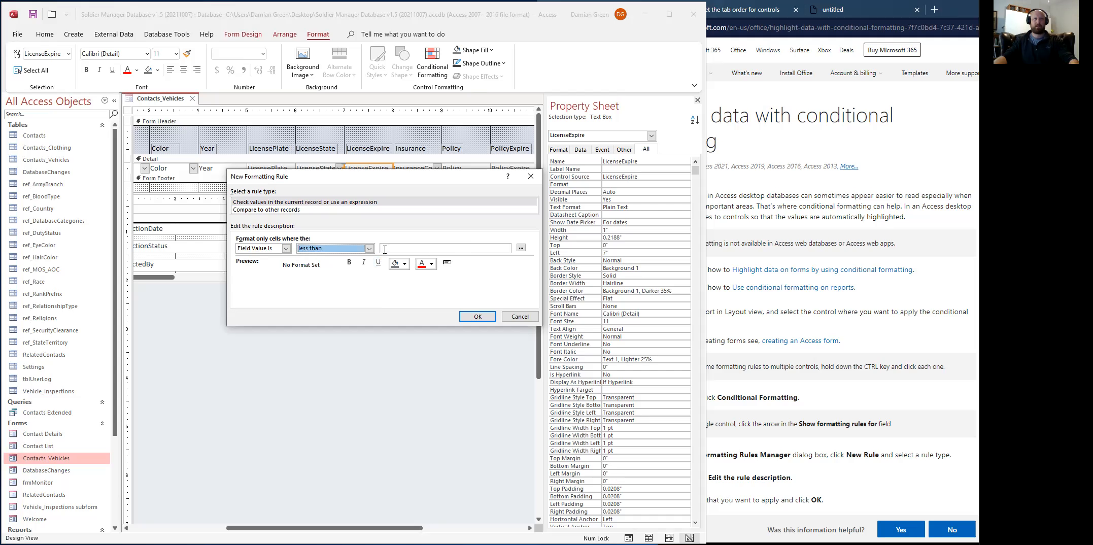
left_click(385, 249)
type("date()")
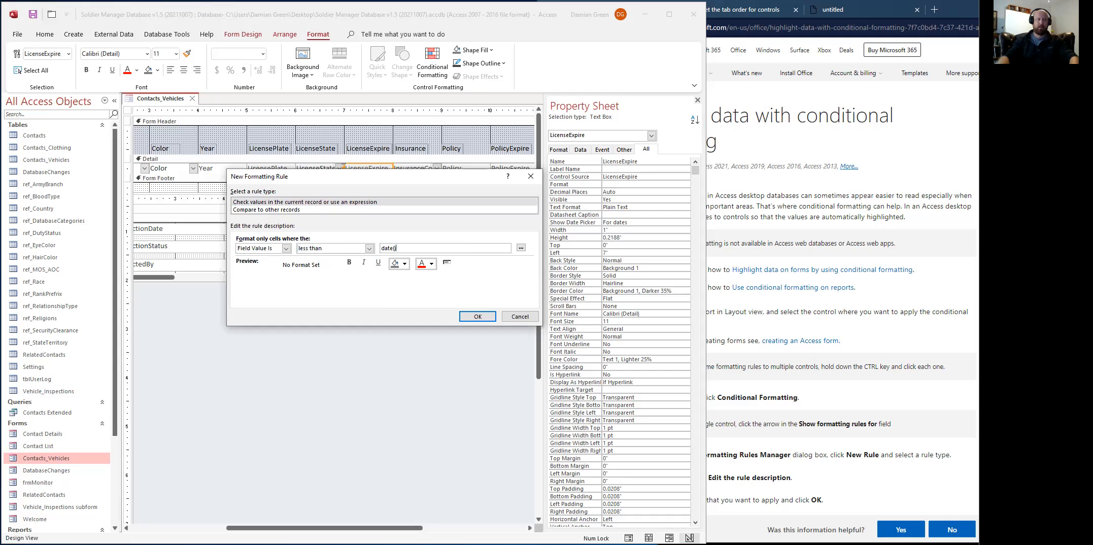
left_click(426, 268)
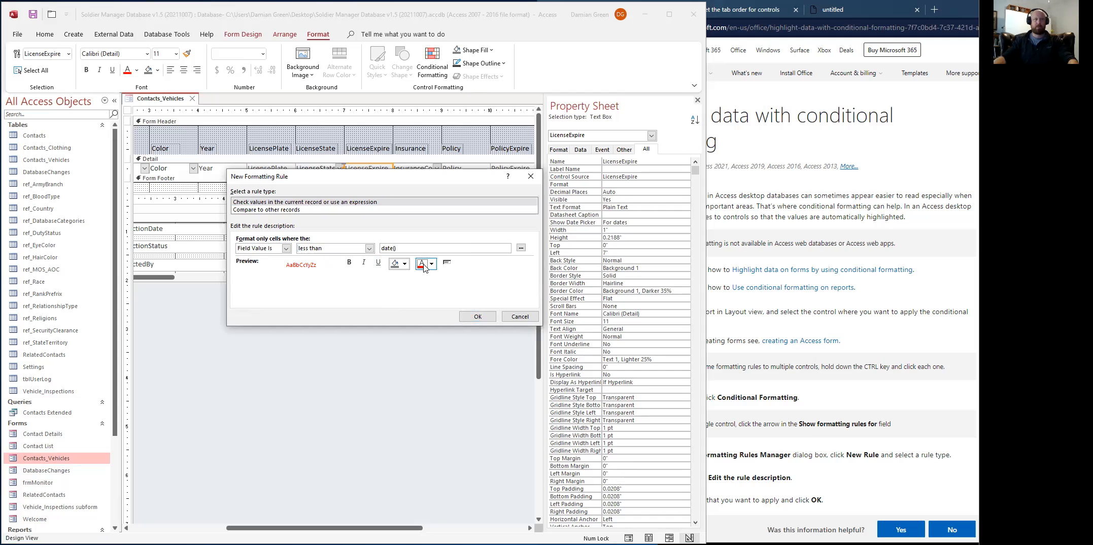
left_click(349, 262)
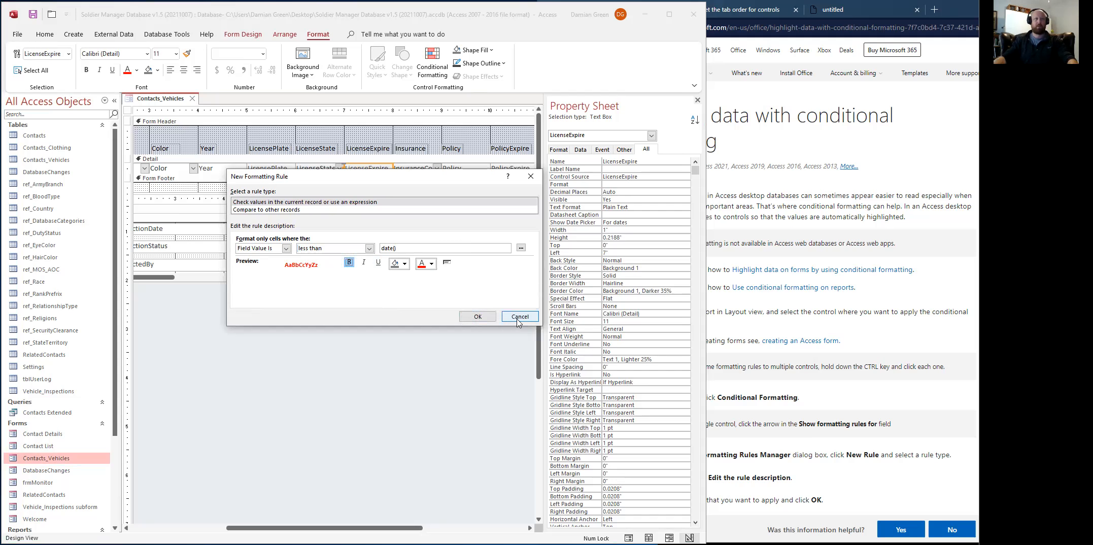
left_click(478, 317)
Try Date()+60 as the upper limit of LicenseExpire's between rule, restore it to Date()+30, and accept the rules.
left_click(300, 252)
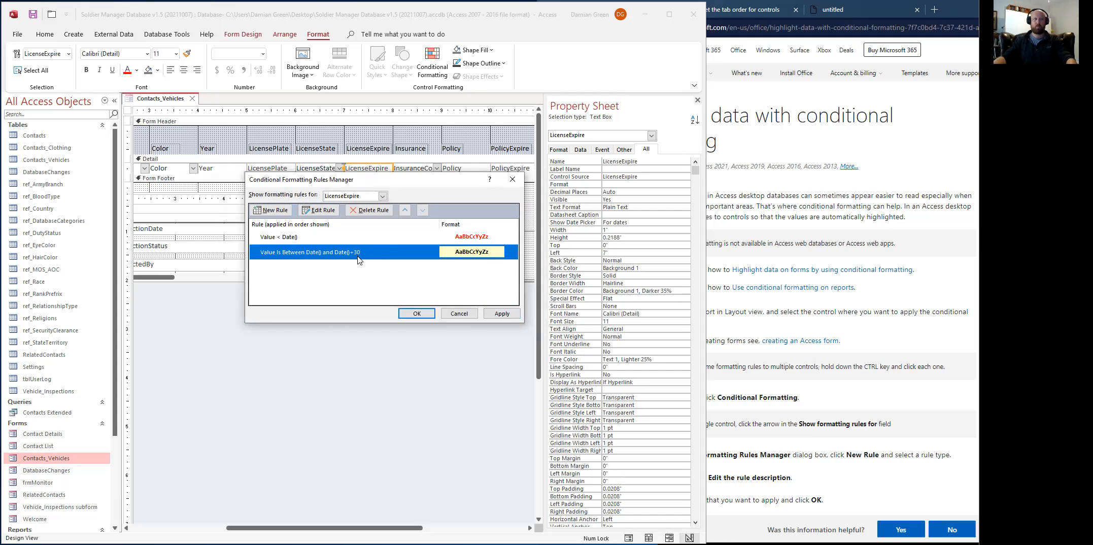
left_click(319, 212)
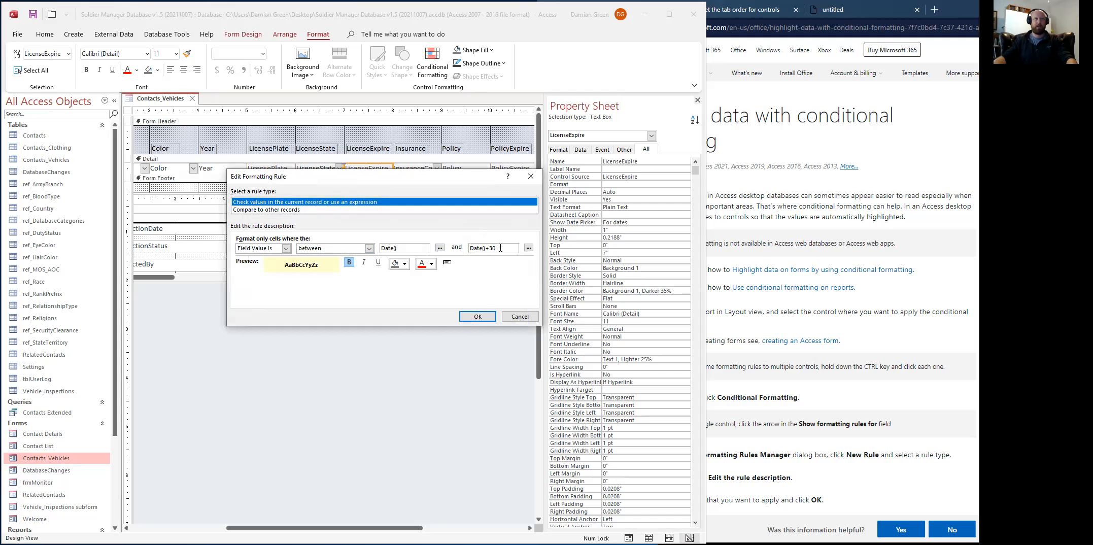
left_click(500, 248)
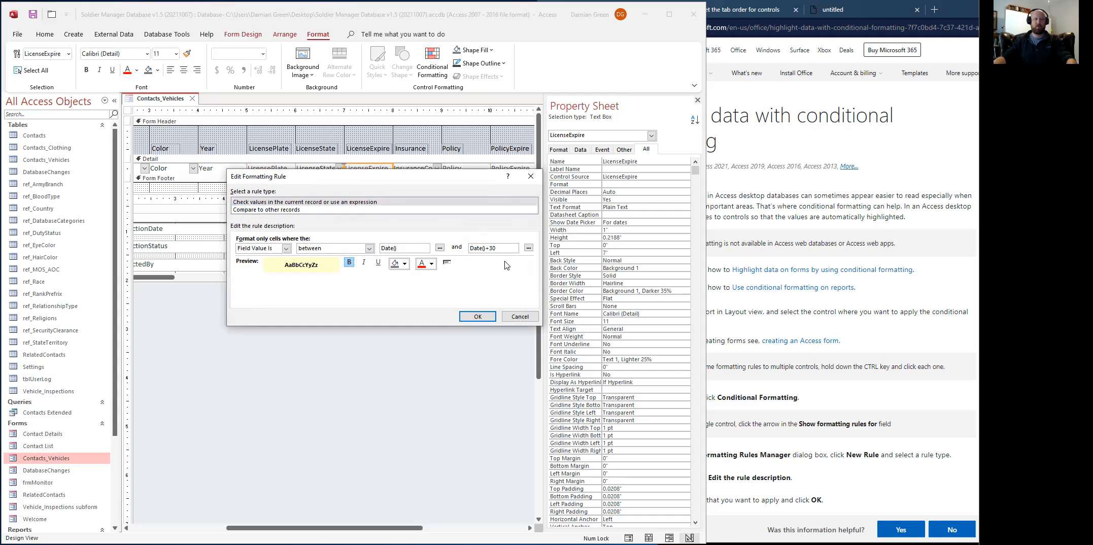
key("BackSpace")
key("BackSpace")
type("60")
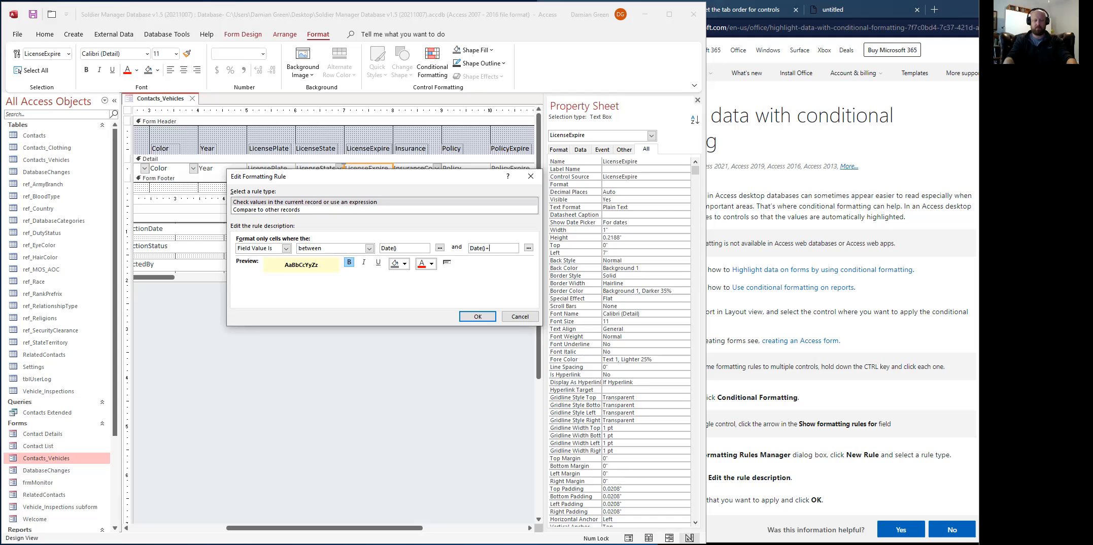
type("30")
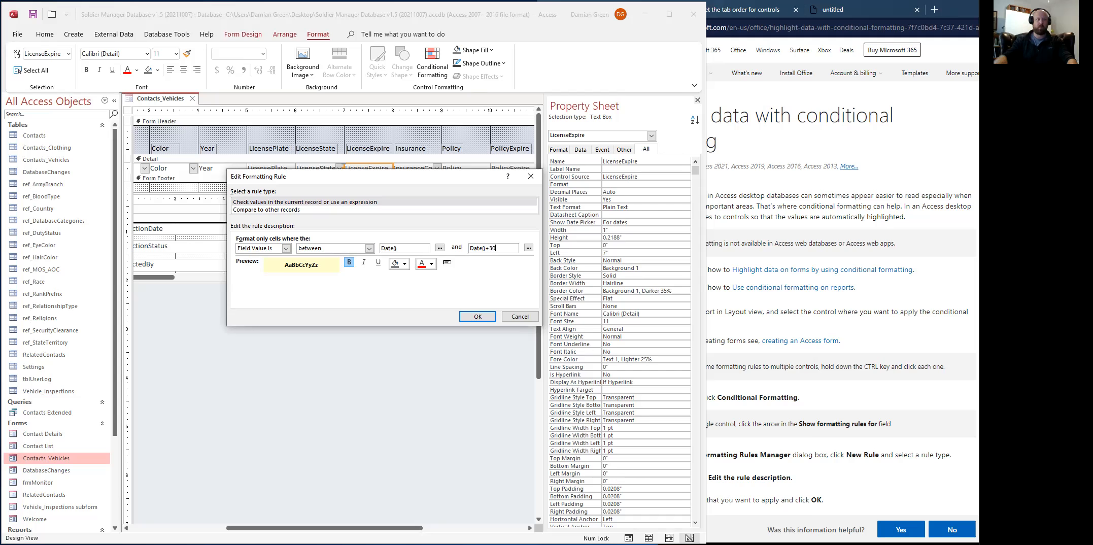
left_click(483, 317)
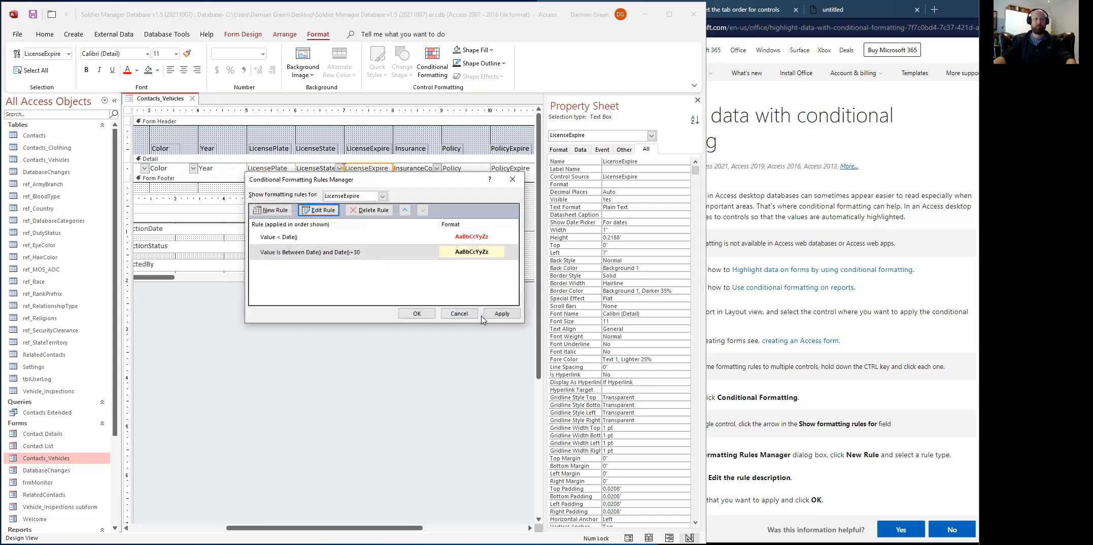
left_click(421, 319)
left_click(418, 367)
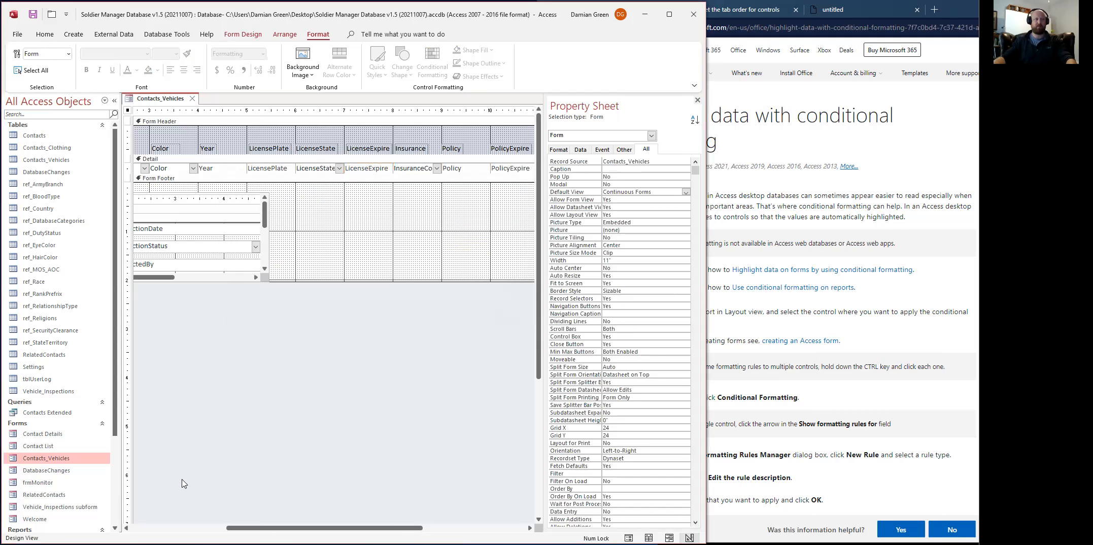
Look at the start of the Contacts_Vehicles design and bring up the browser window showing the Soldier Manager reference layout.
left_click(197, 528)
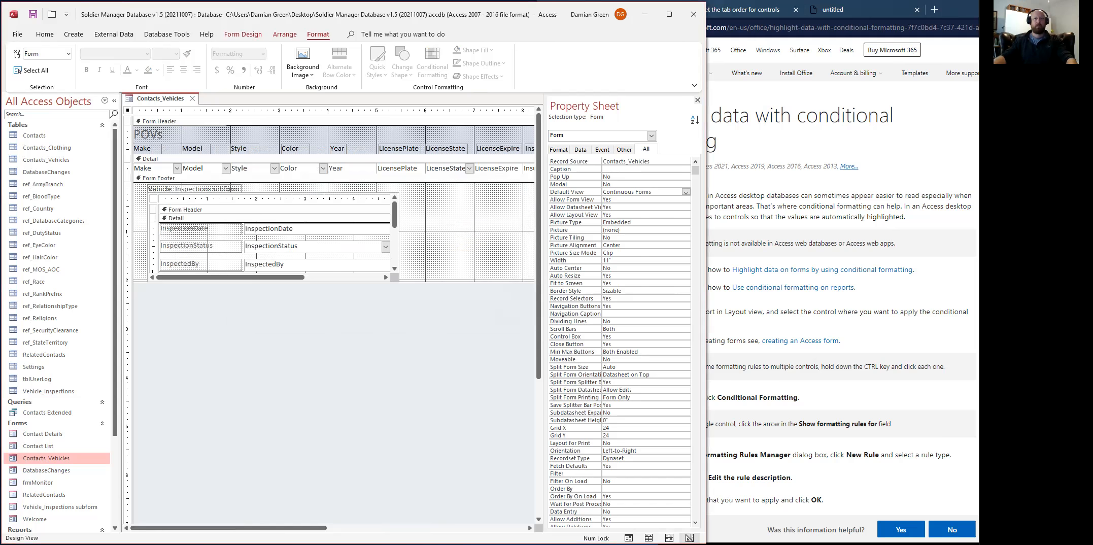
key("alt+Tab")
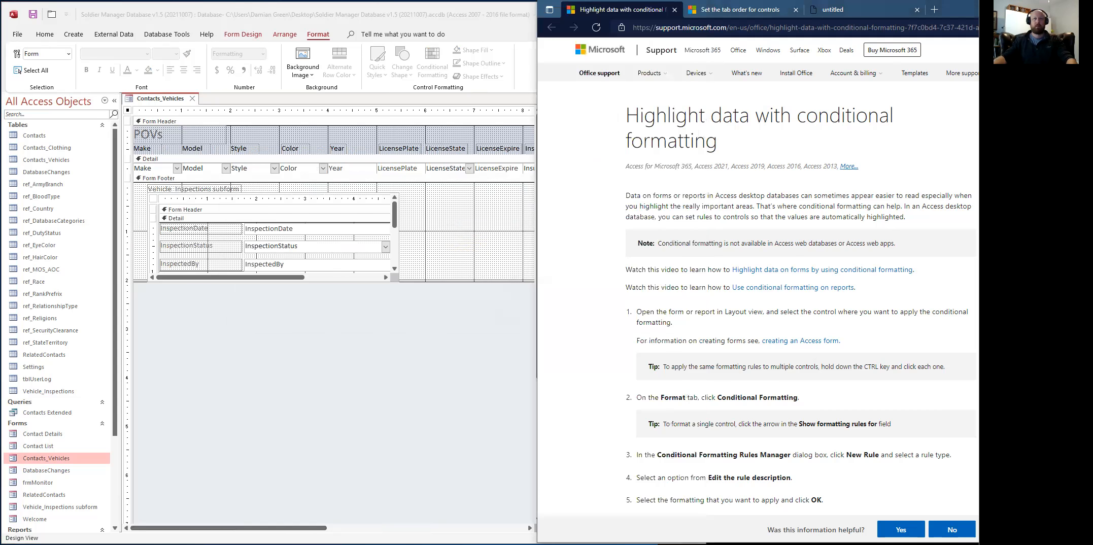
key("alt+Tab")
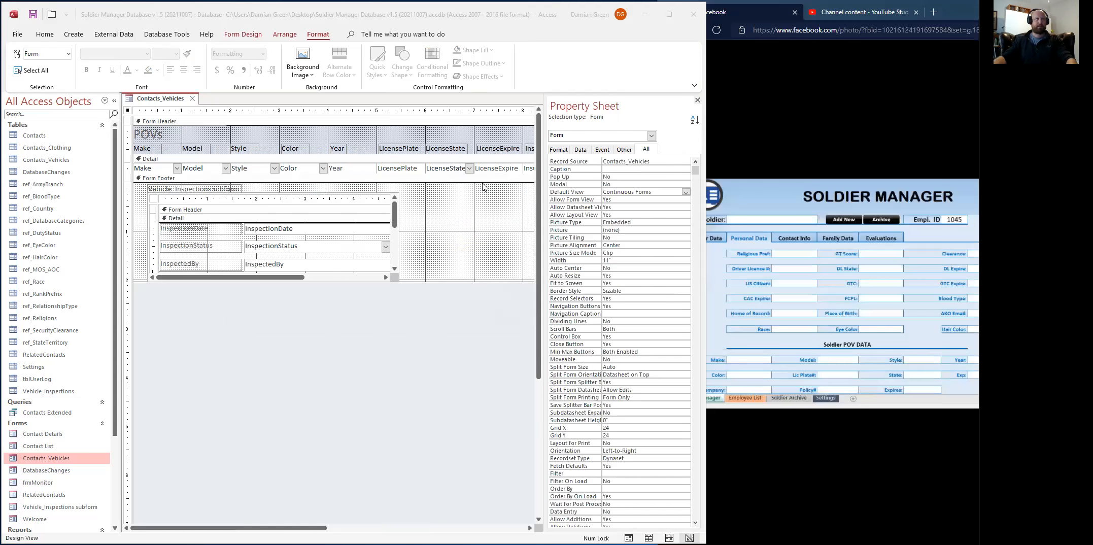
Examine the data properties of the Make combo box, widening the window and Property Sheet to read its full Row Source query.
left_click(150, 169)
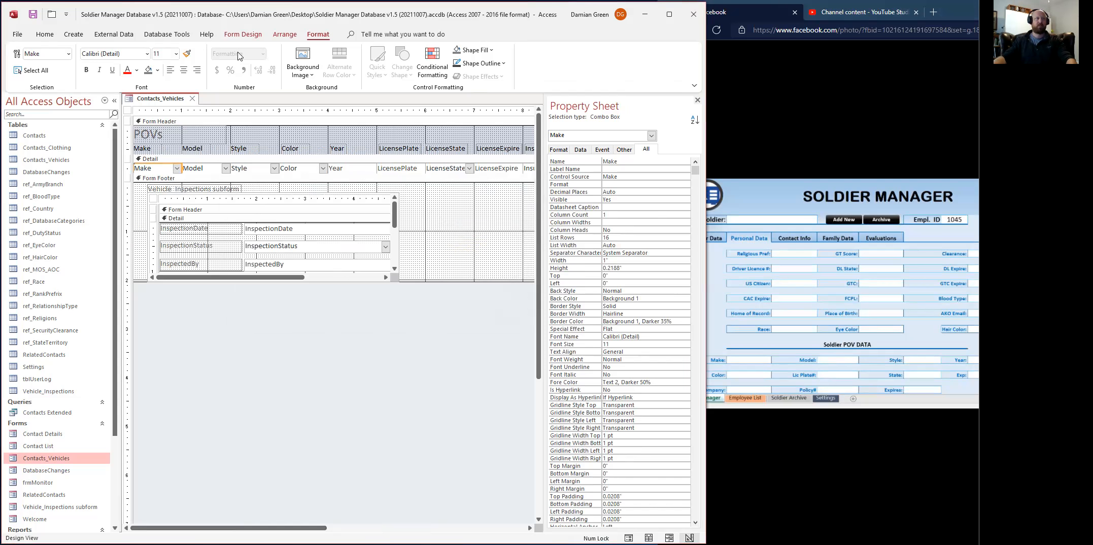
left_click(582, 152)
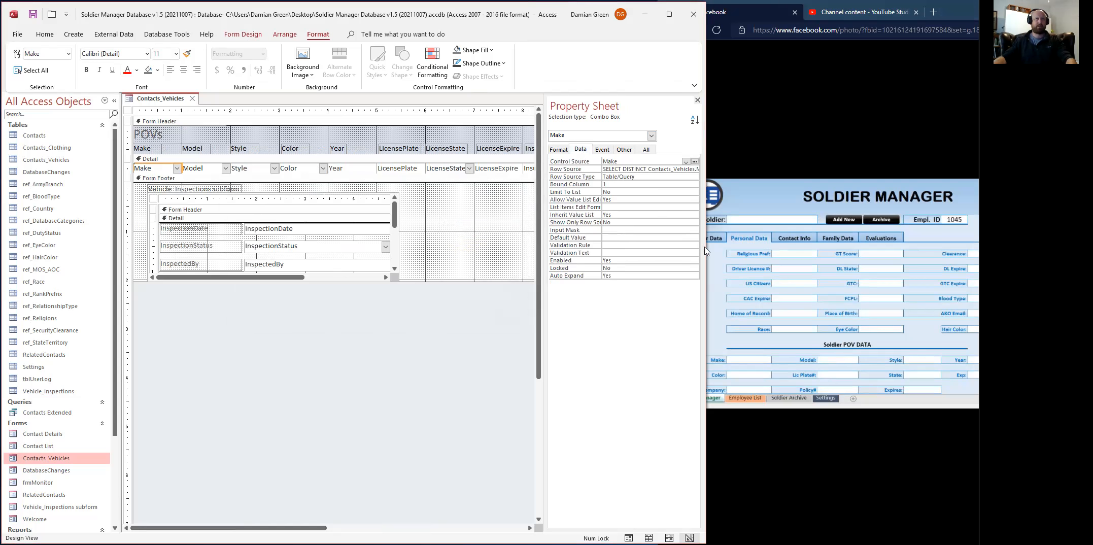
left_click_drag(708, 246, 821, 249)
left_click_drag(660, 250, 511, 254)
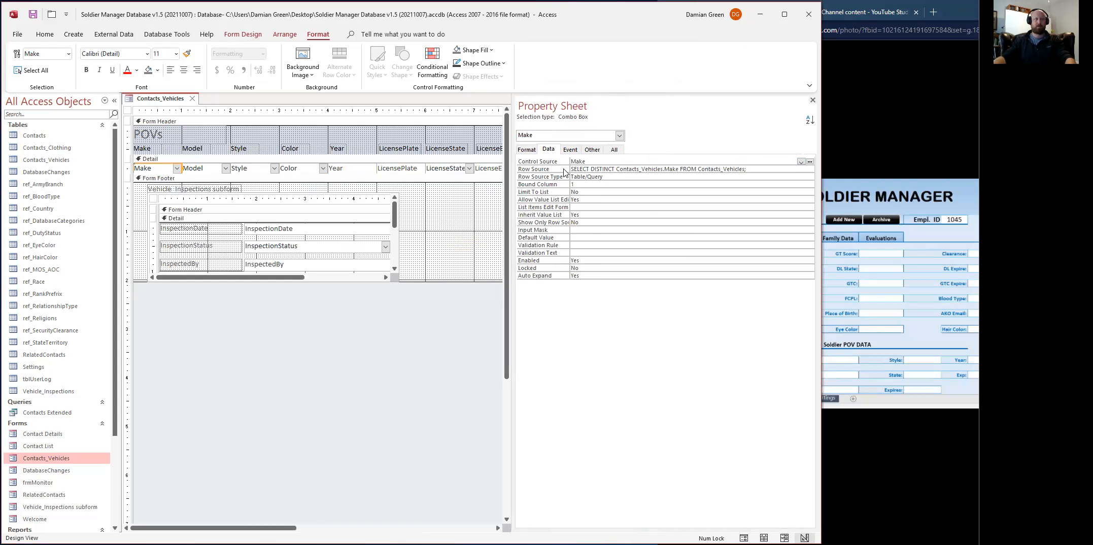
left_click(599, 169)
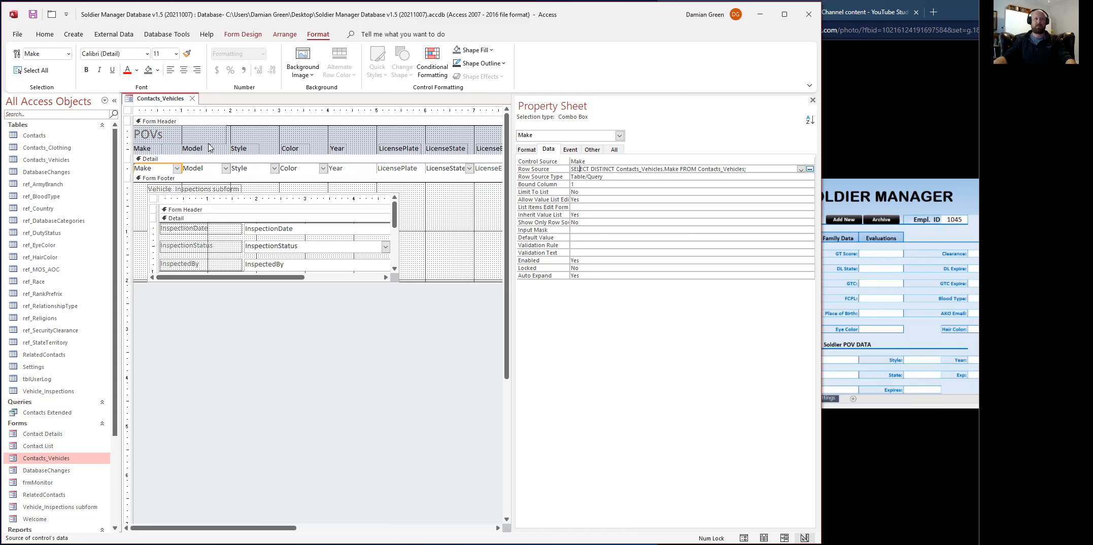
Try adding the existing Make field to the Form Footer beside the inspections subform, and delete the added control.
left_click(243, 34)
left_click(594, 59)
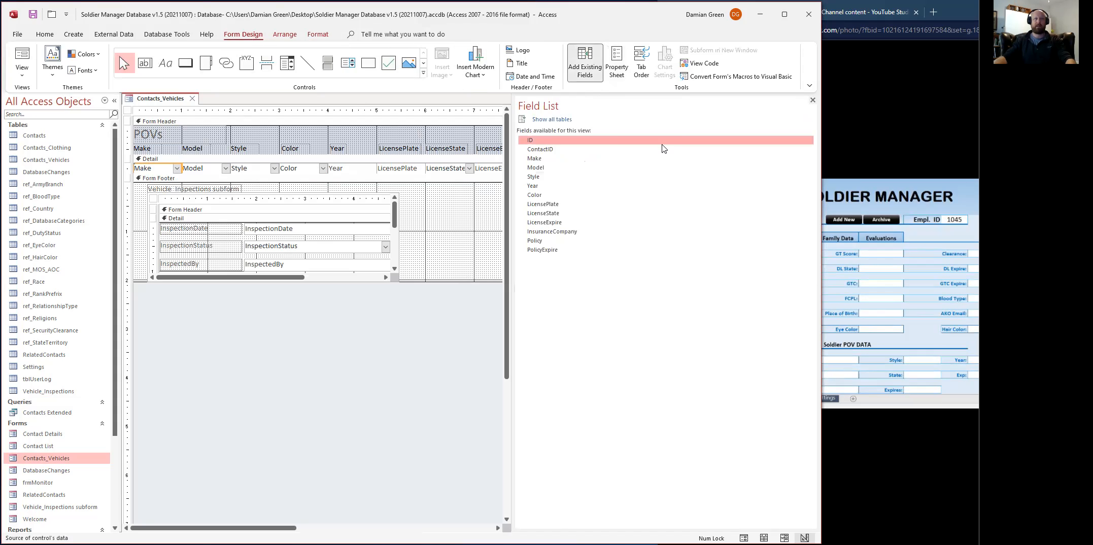
left_click_drag(479, 174, 447, 203)
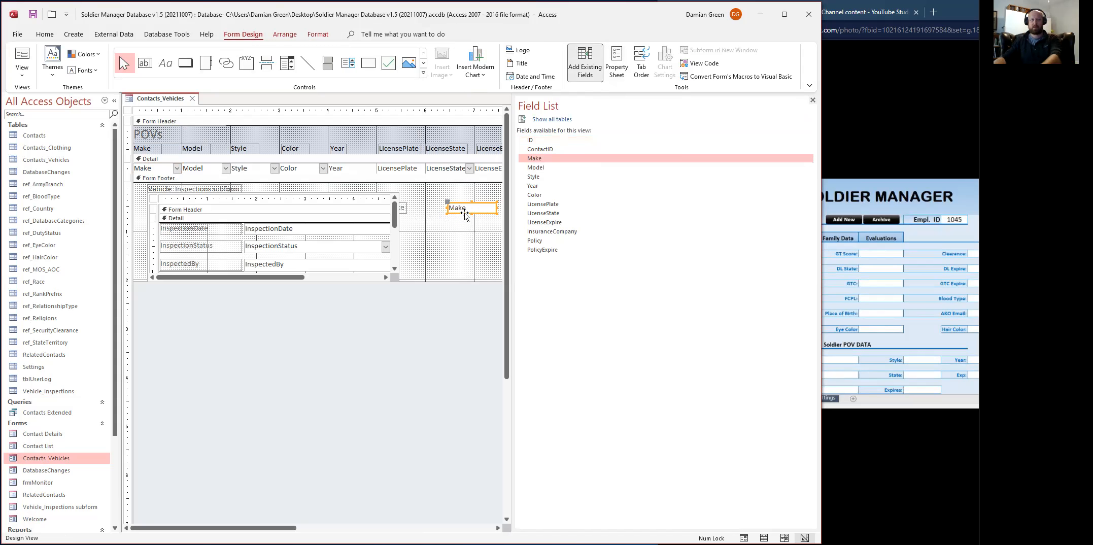
key("Delete")
left_click(467, 217)
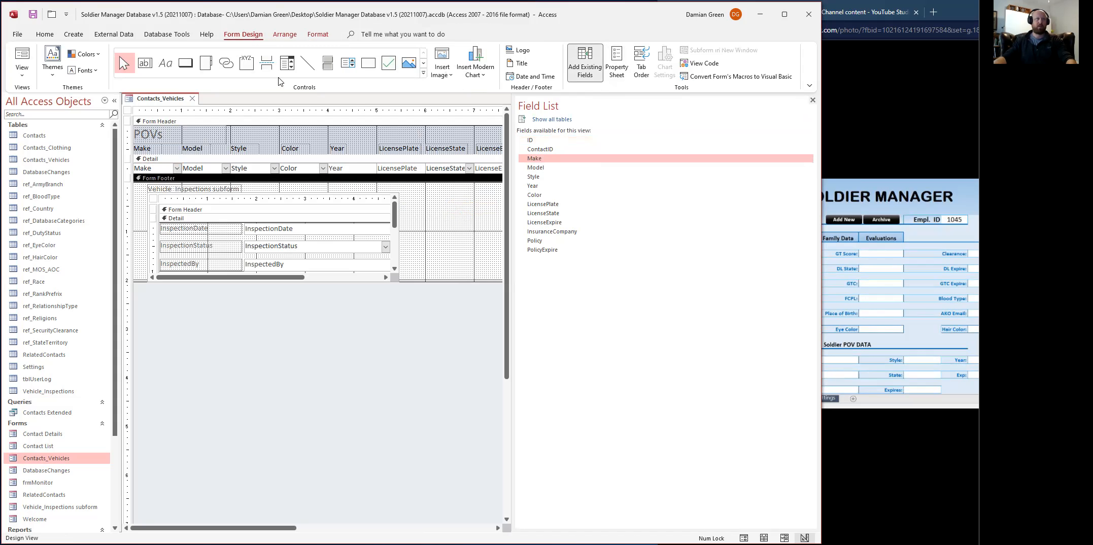
Add an unbound combo box to the Form Footer beside the inspections subform without using the wizard, and delete its label.
left_click(287, 63)
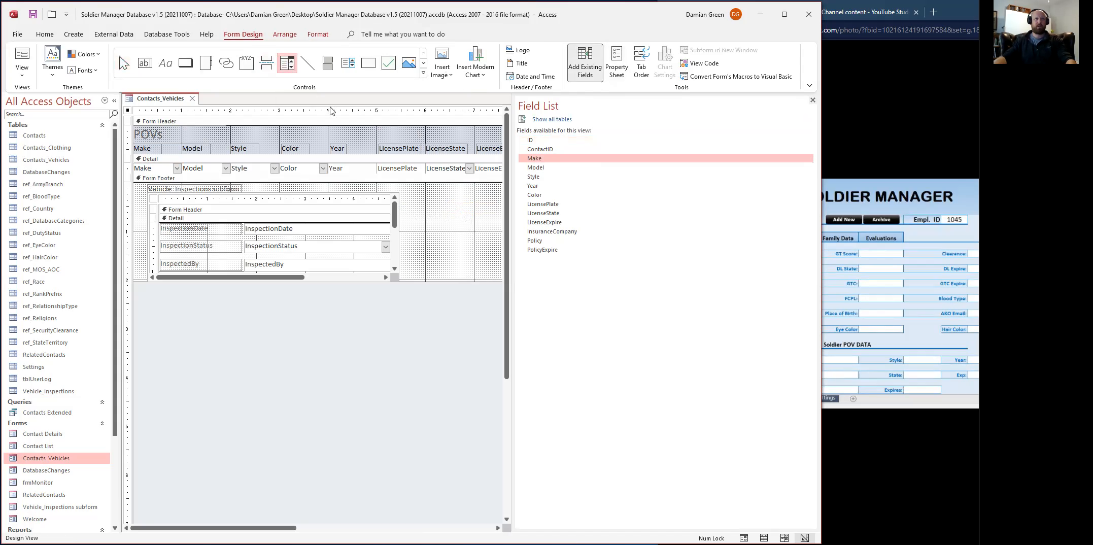
left_click(441, 199)
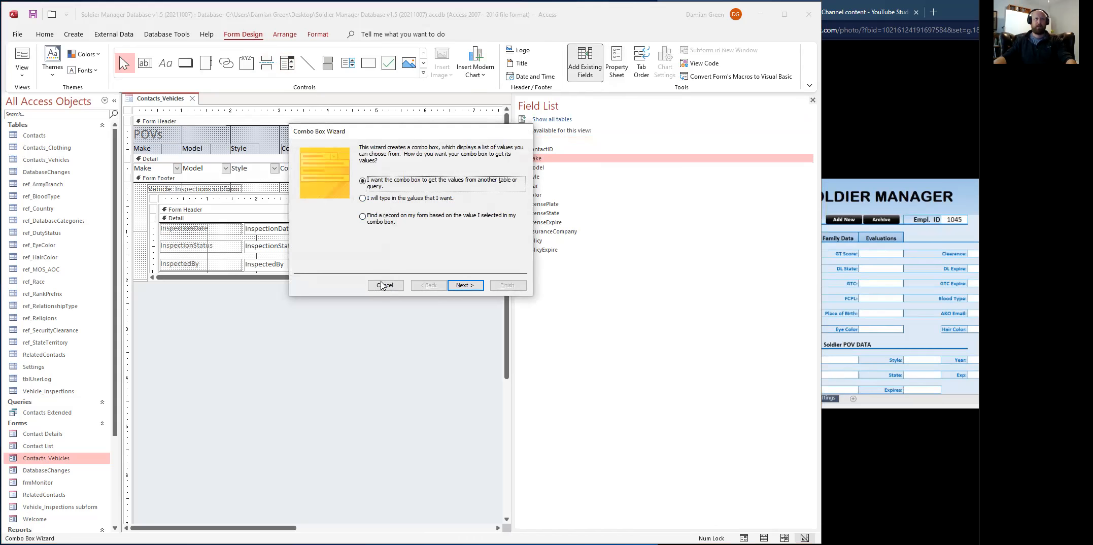
left_click(383, 286)
left_click(414, 203)
key("Delete")
left_click(459, 210)
Copy the Row Source query of the Detail section's Make combo box into the Row Source of the unbound footer combo box.
left_click(169, 168)
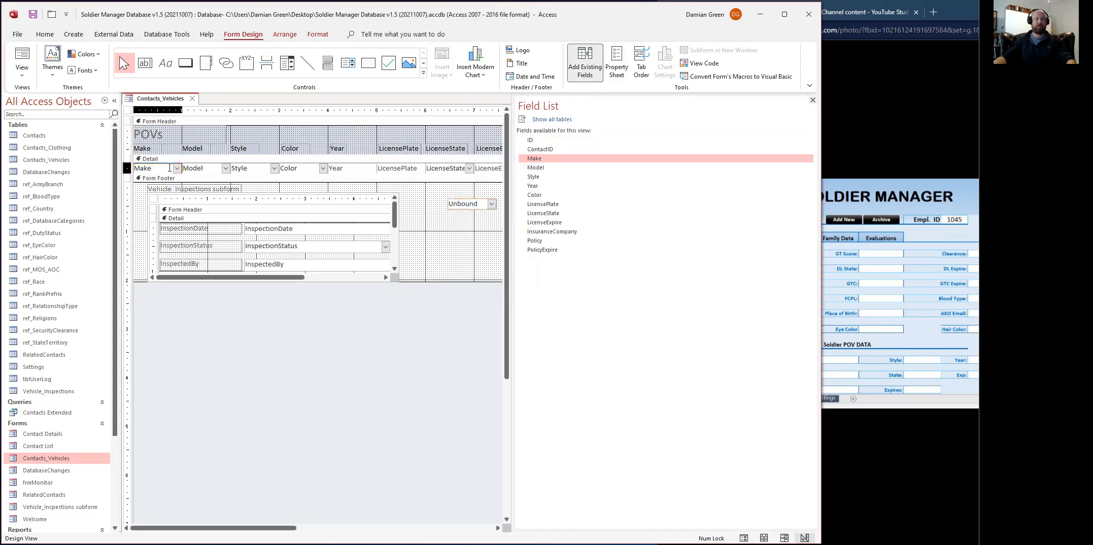
left_click(617, 64)
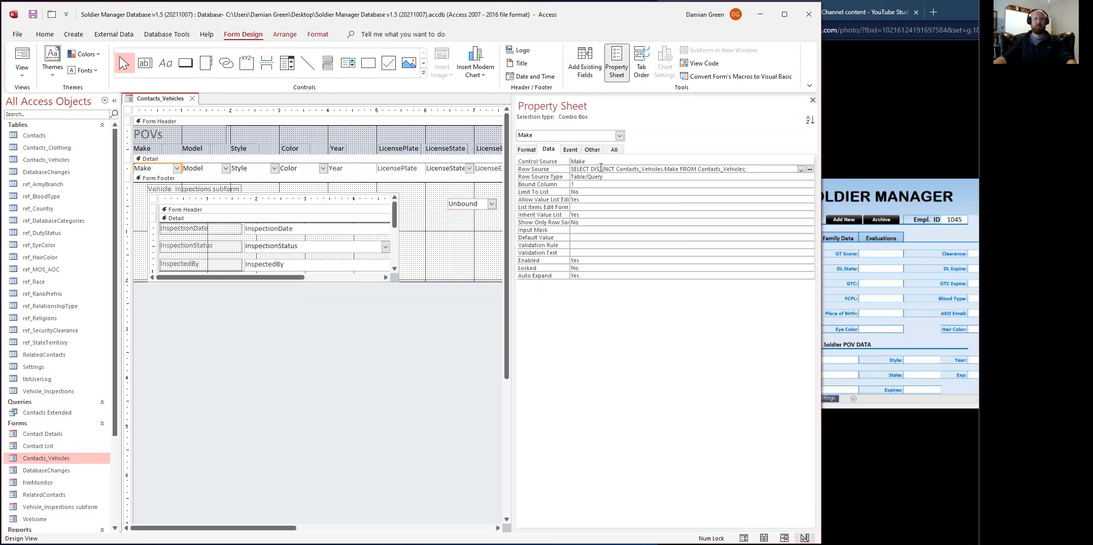
left_click(759, 169)
left_click(566, 170)
key("ctrl+c")
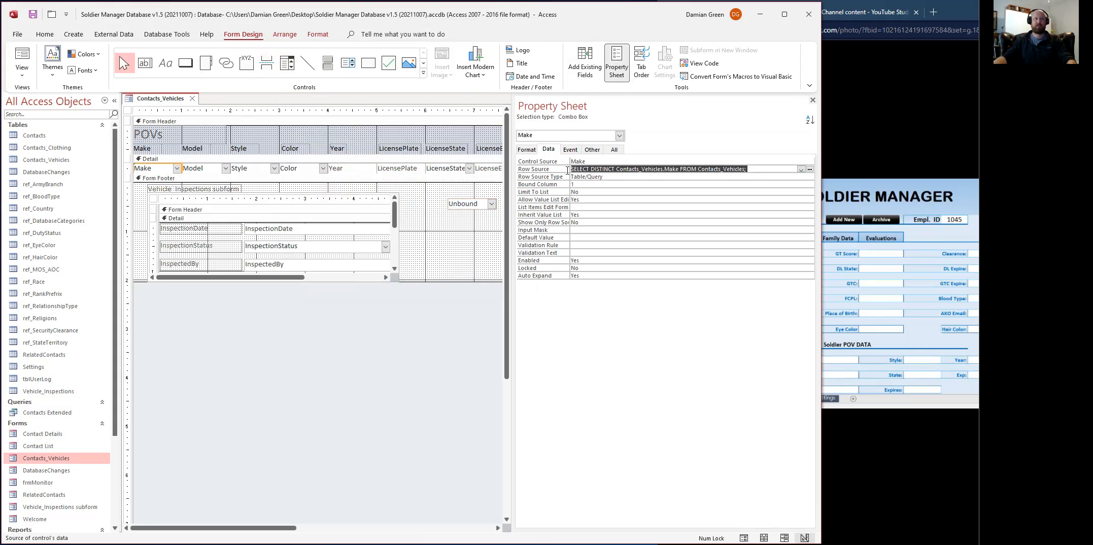
left_click(469, 204)
left_click(592, 168)
key("ctrl+v")
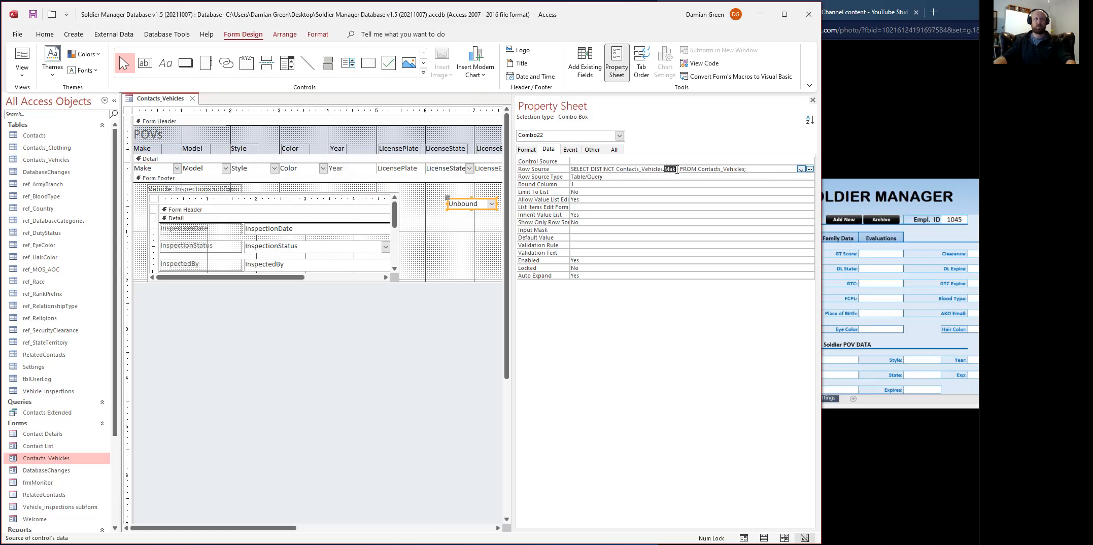
Set the Control Source of the new footer combo box to the Make field.
left_click(780, 161)
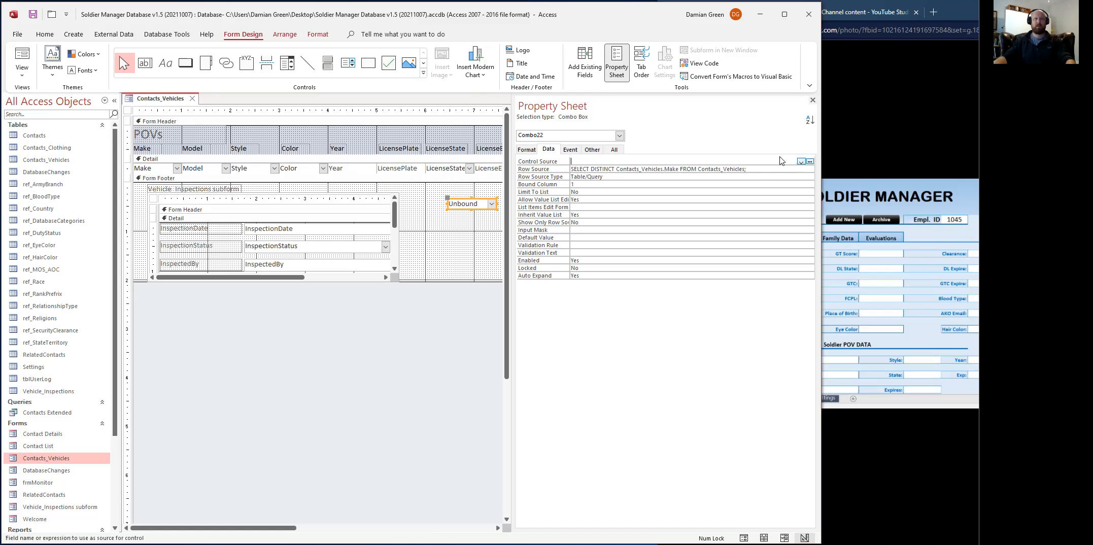
left_click(801, 161)
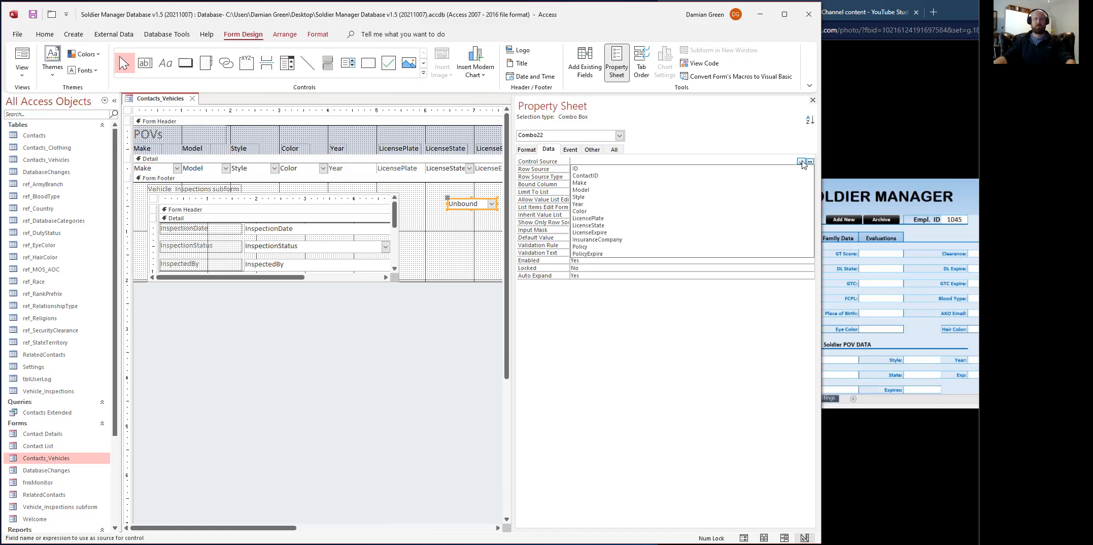
left_click(602, 187)
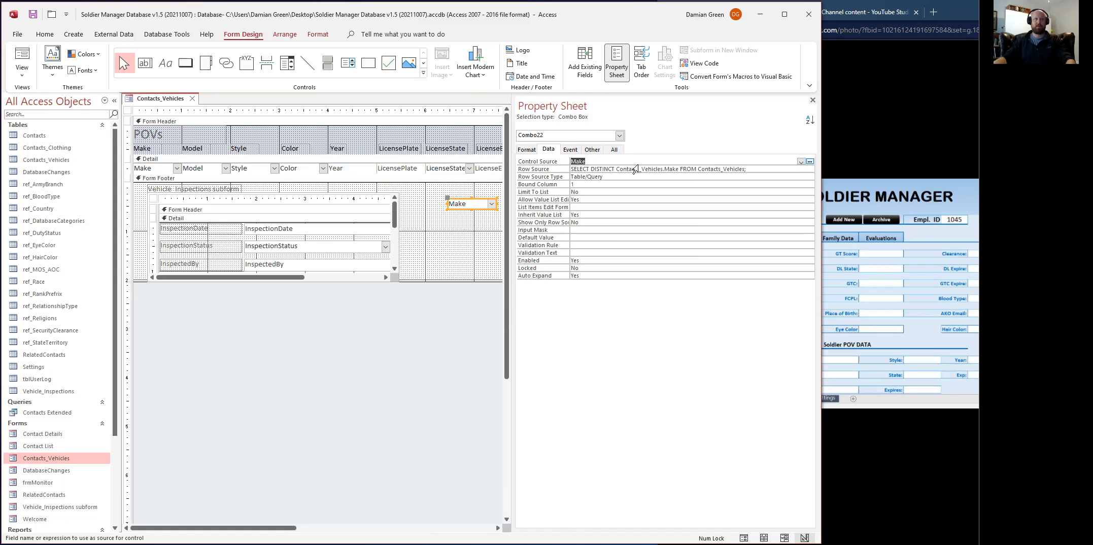
Review the name and Control Source of the new footer combo box within its full list of properties.
left_click(606, 160)
left_click(480, 228)
left_click(474, 205)
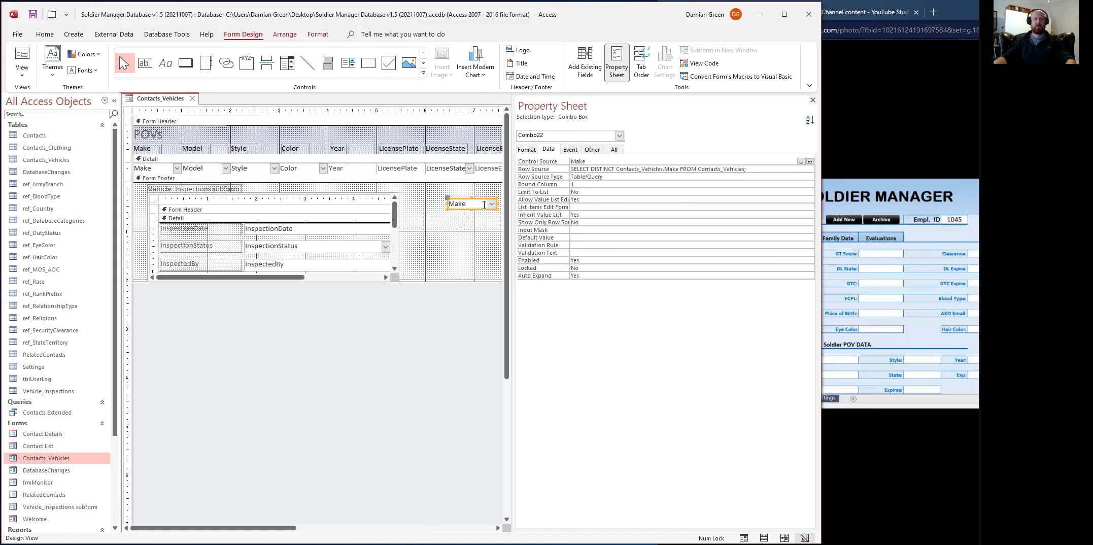
left_click(526, 150)
left_click(613, 150)
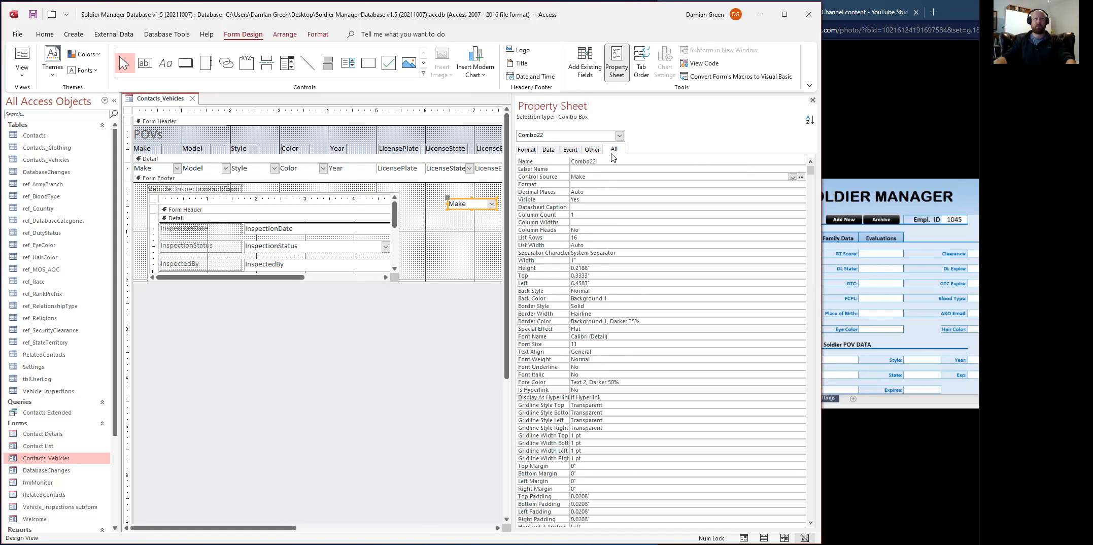
double_click(591, 162)
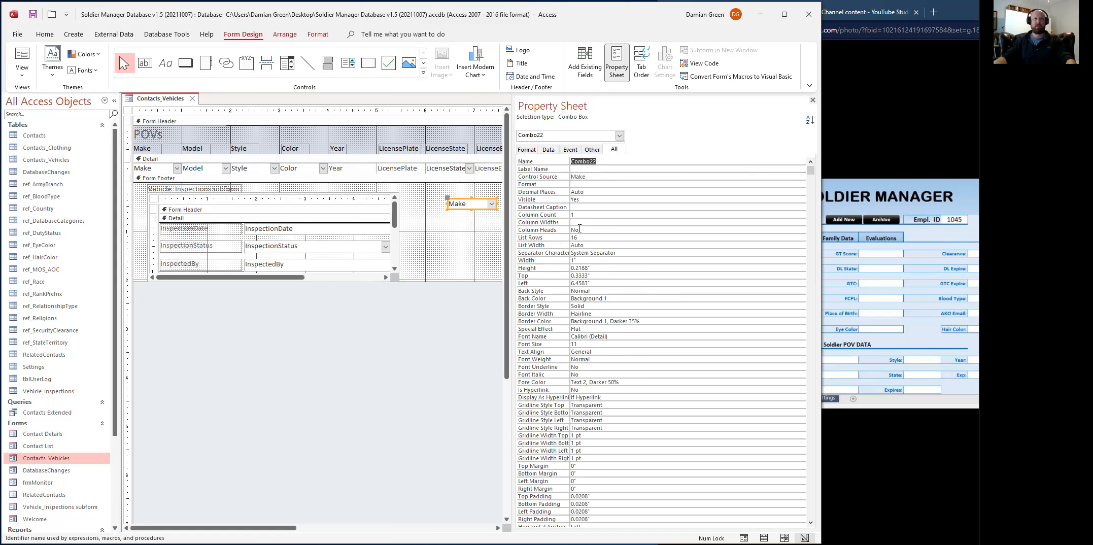
left_click(585, 176)
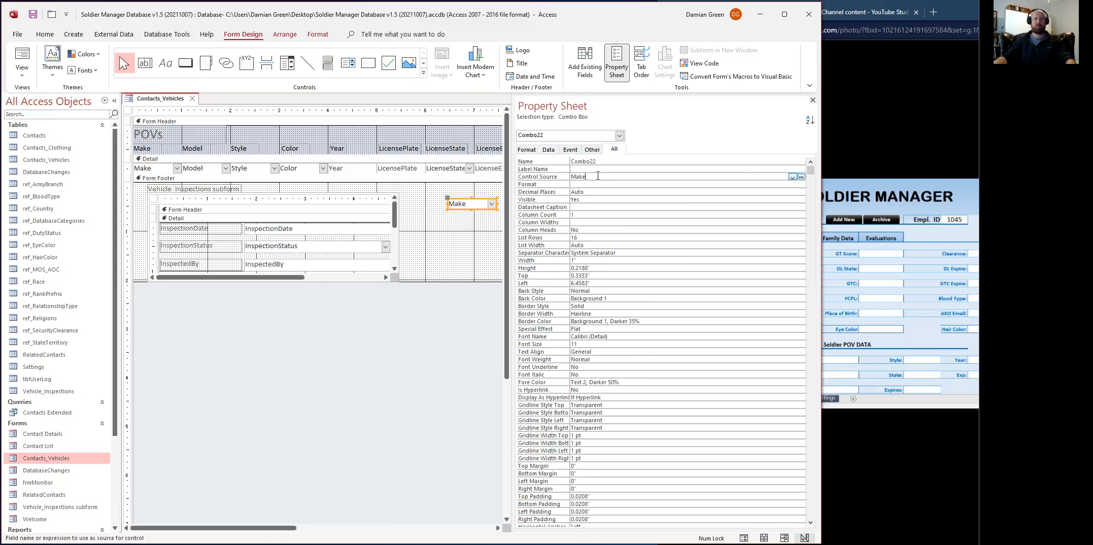
Delete the new combo box from the Form Footer and inspect the properties of the Detail section's Make combo box.
left_click(471, 222)
left_click(469, 207)
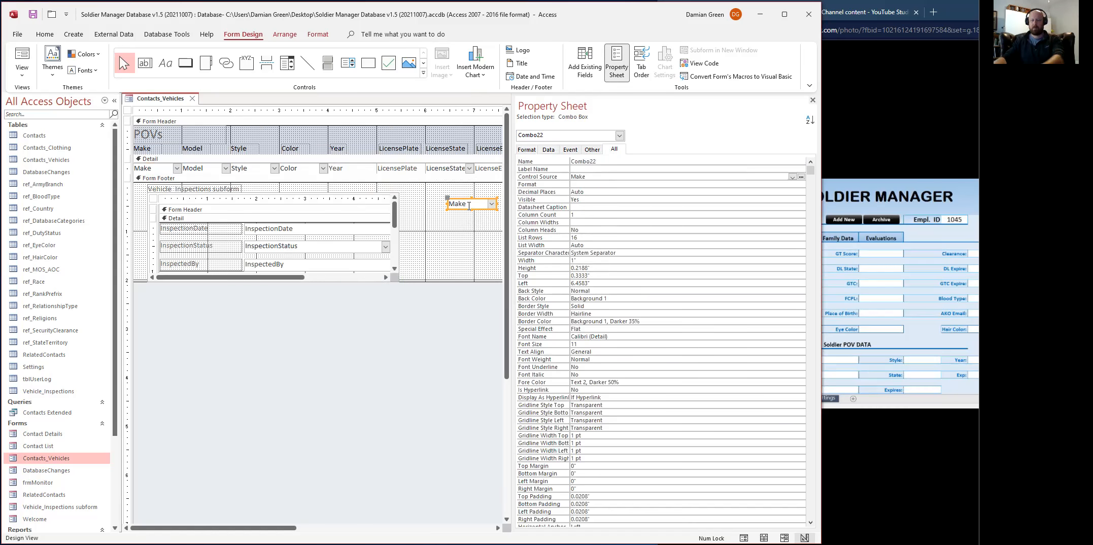
key("Delete")
left_click(138, 169)
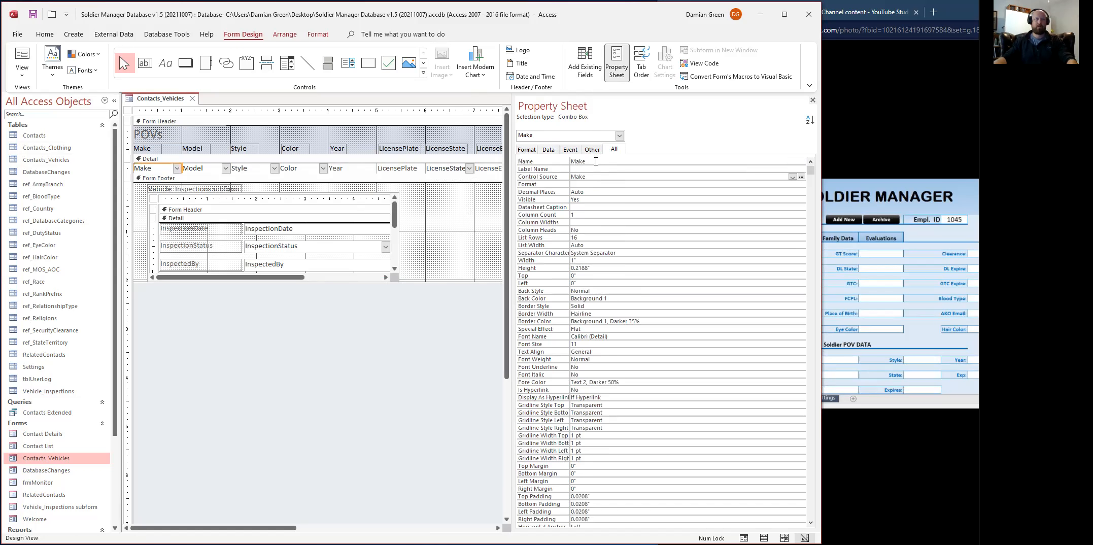
left_click(439, 209)
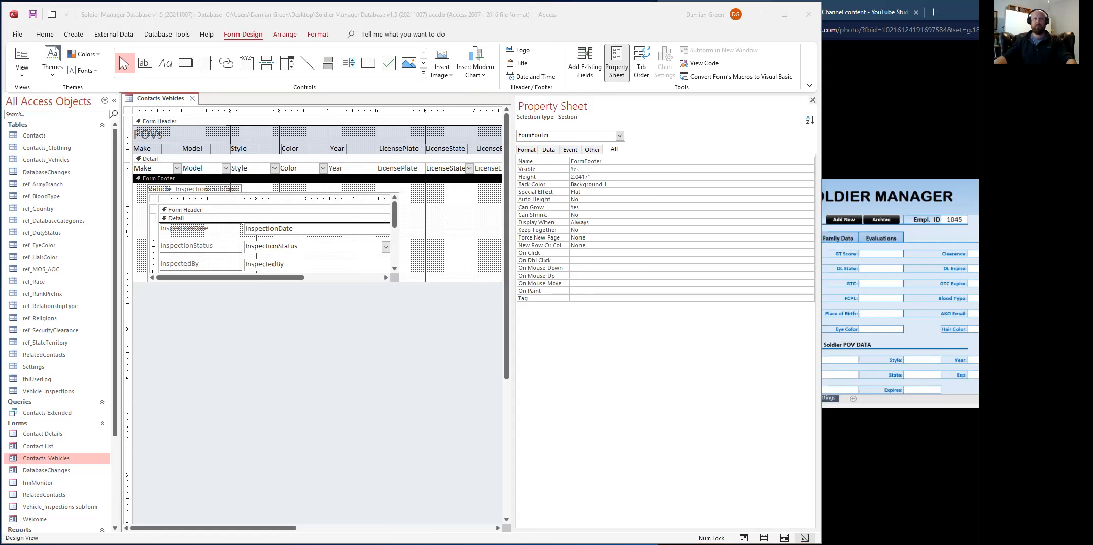
Switch to the browser's "Set the tab order for controls" support article and return to the Detail section's Make combo box in Access.
key("alt+Tab")
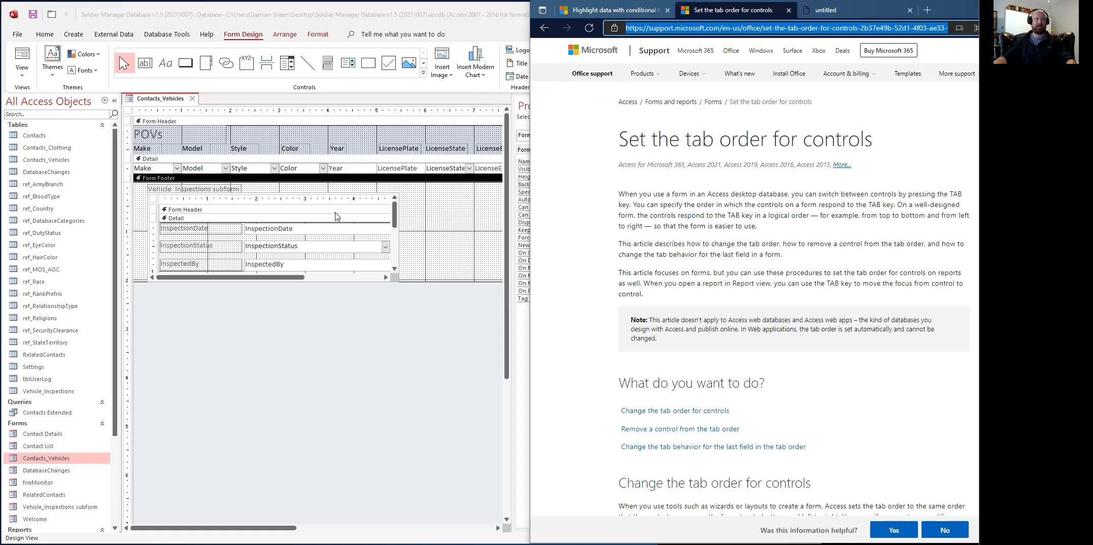
left_click(177, 160)
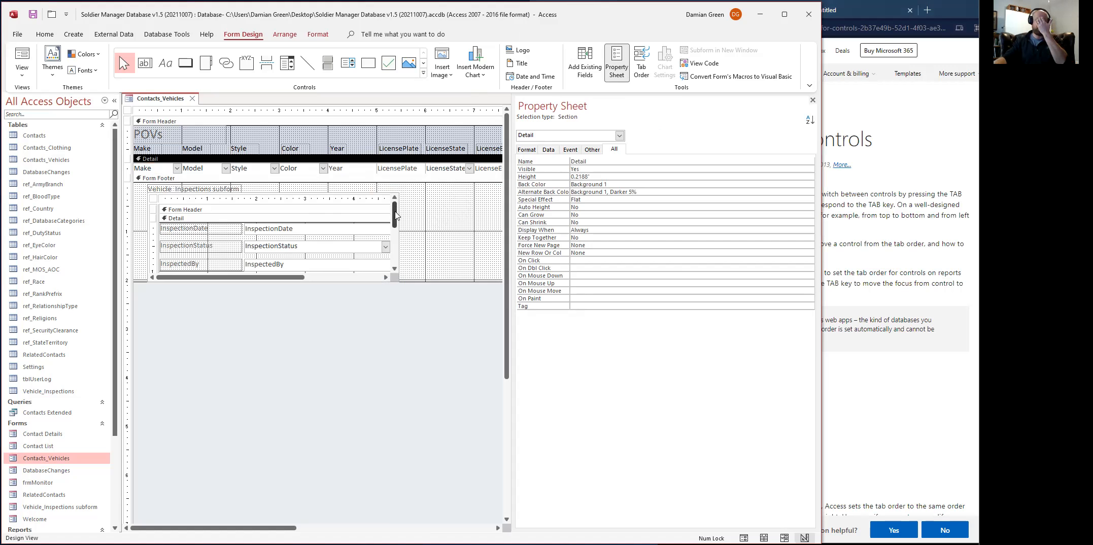
left_click(156, 169)
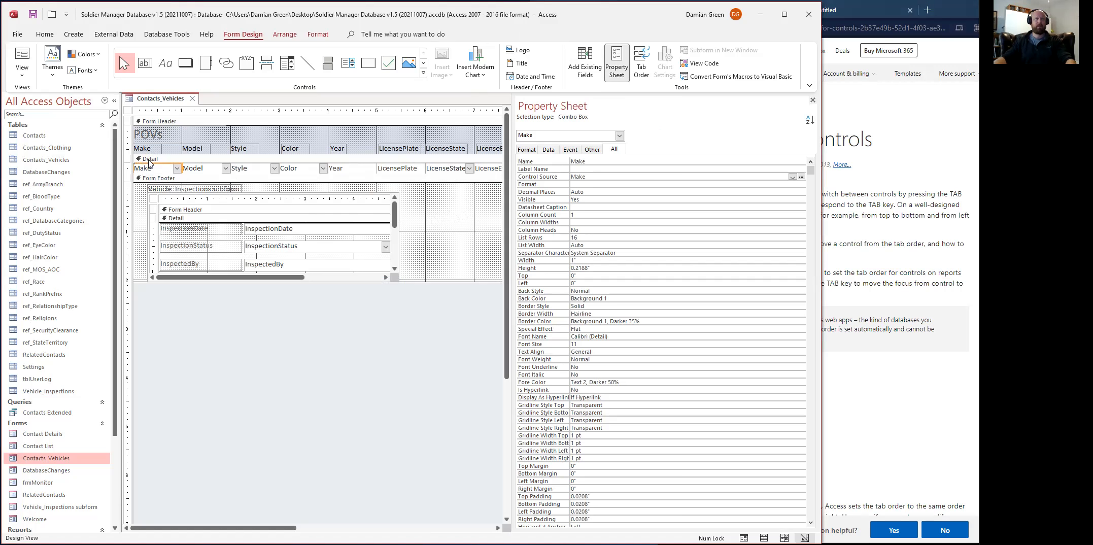
Test the tab order across the first vehicle record's fields in Form View, and return to Design View.
left_click(24, 59)
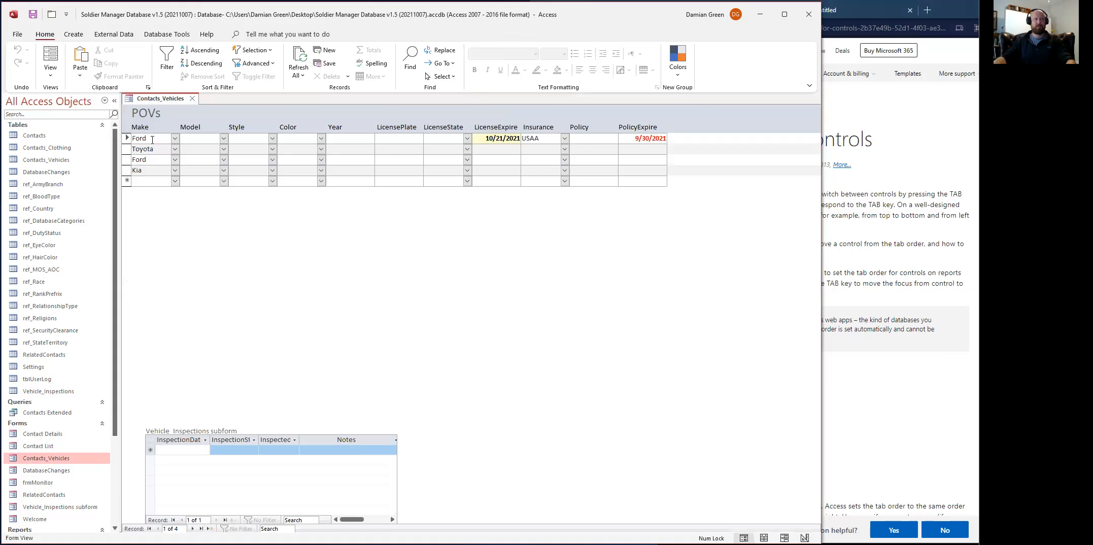
left_click(249, 140)
key("Tab")
key("Tab")
left_click(50, 75)
left_click(65, 170)
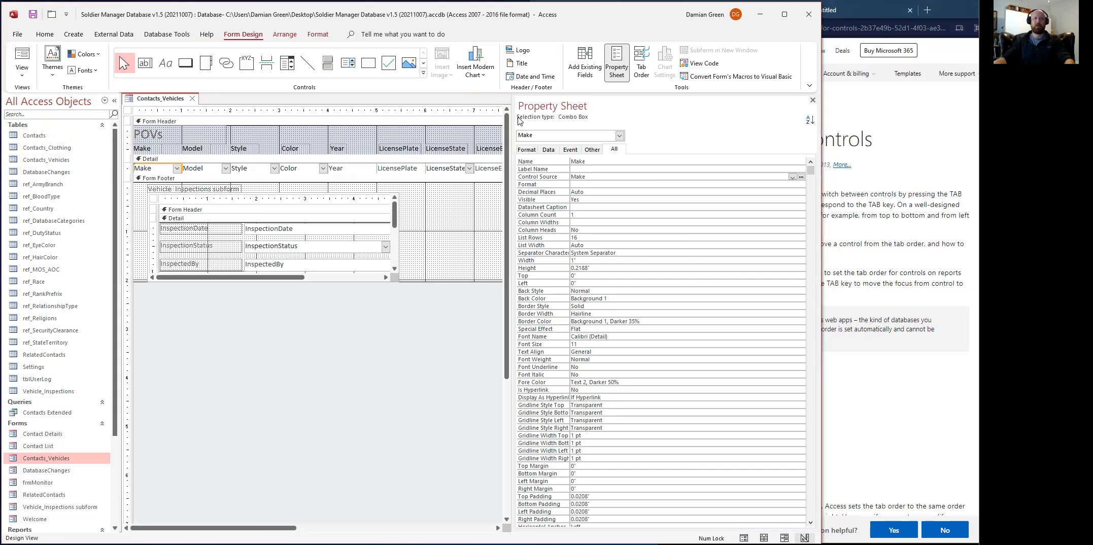
Move Policy and PolicyExpire directly after LicensePlate in the Detail section's custom tab order.
left_click(641, 67)
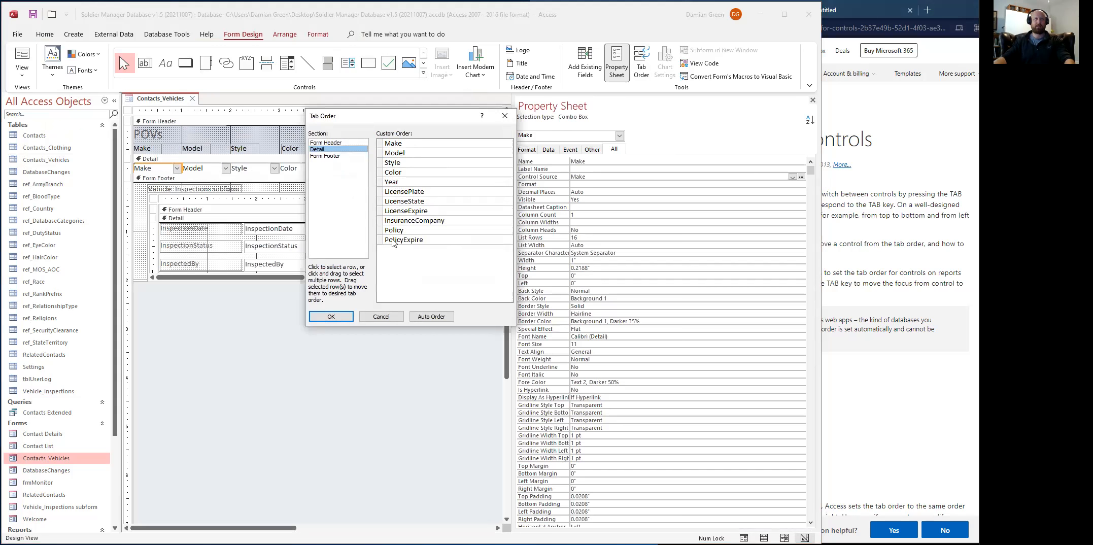
left_click(380, 231)
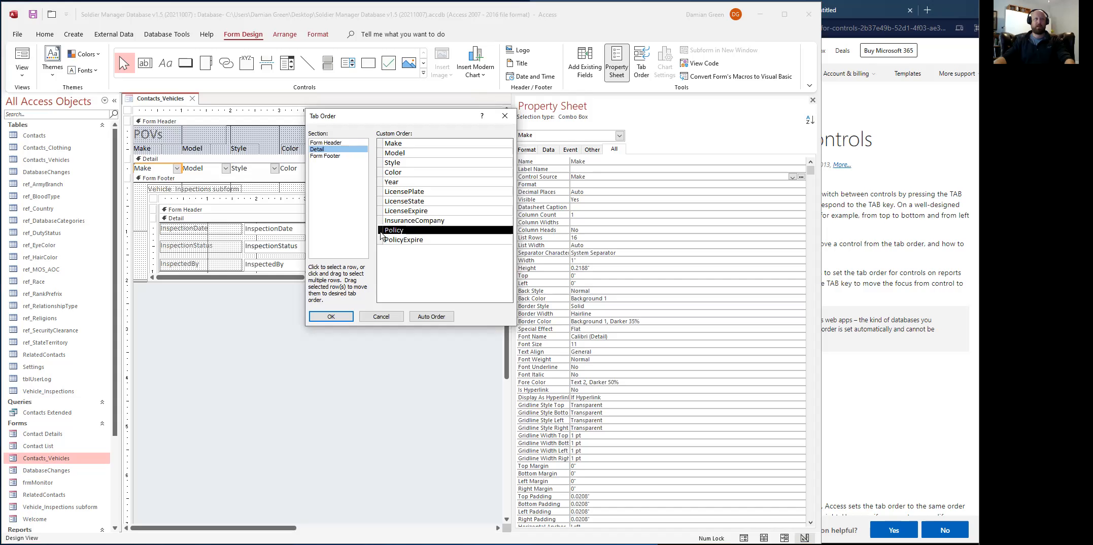
mouse_move(380, 235)
left_mouse_down()
mouse_move(380, 225)
mouse_move(382, 238)
left_mouse_up()
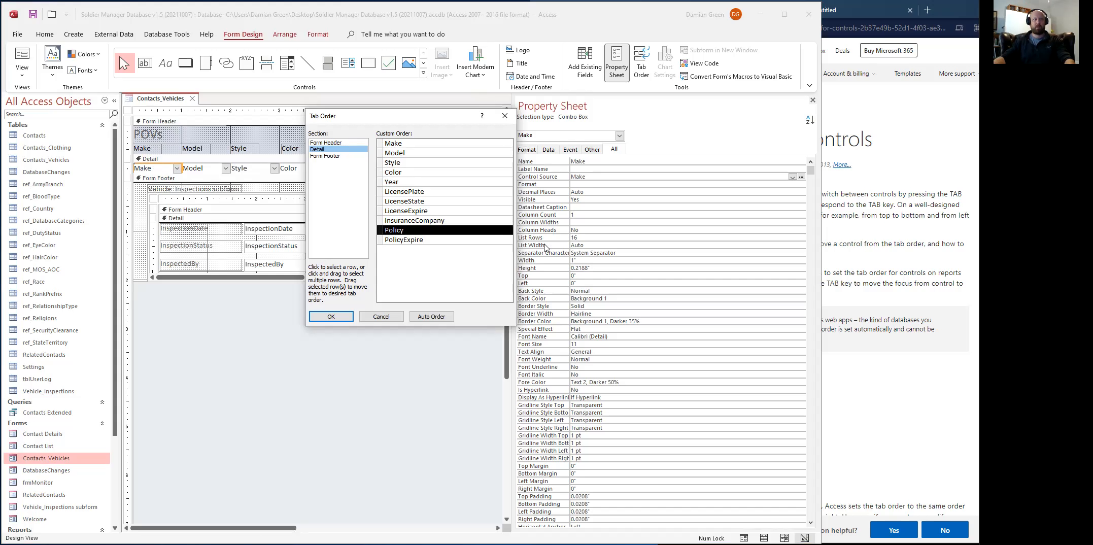
left_click(431, 316)
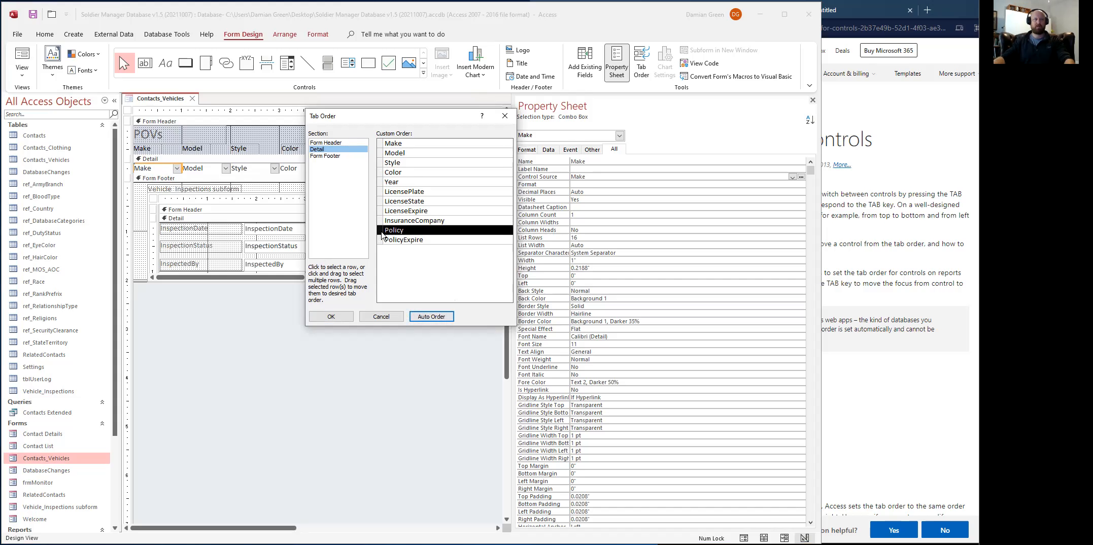
left_click_drag(382, 230, 382, 197)
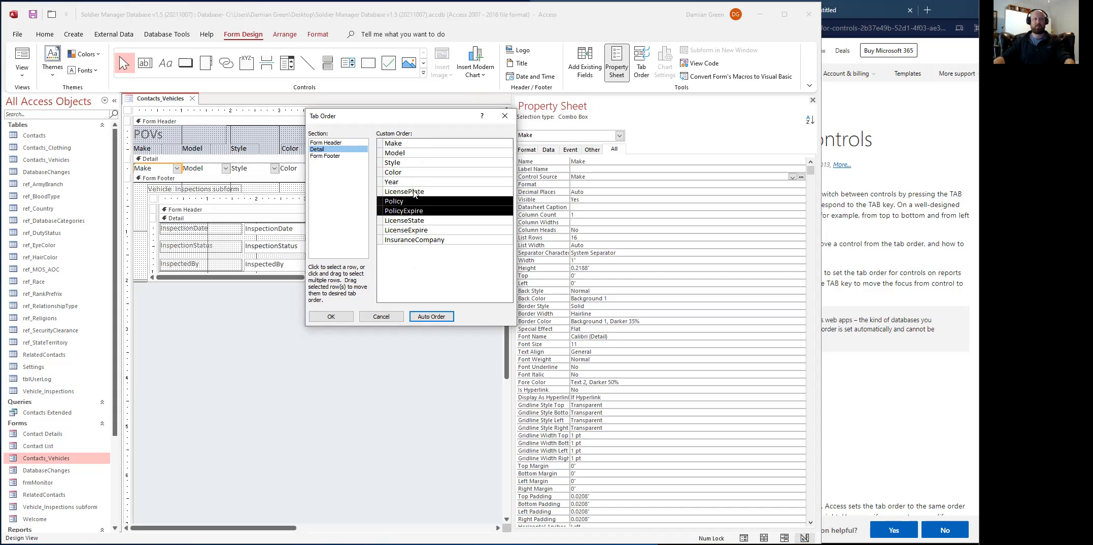
Apply the automatic tab order to the Detail section, accept it, and switch to the tab order support article in the browser.
left_click(431, 316)
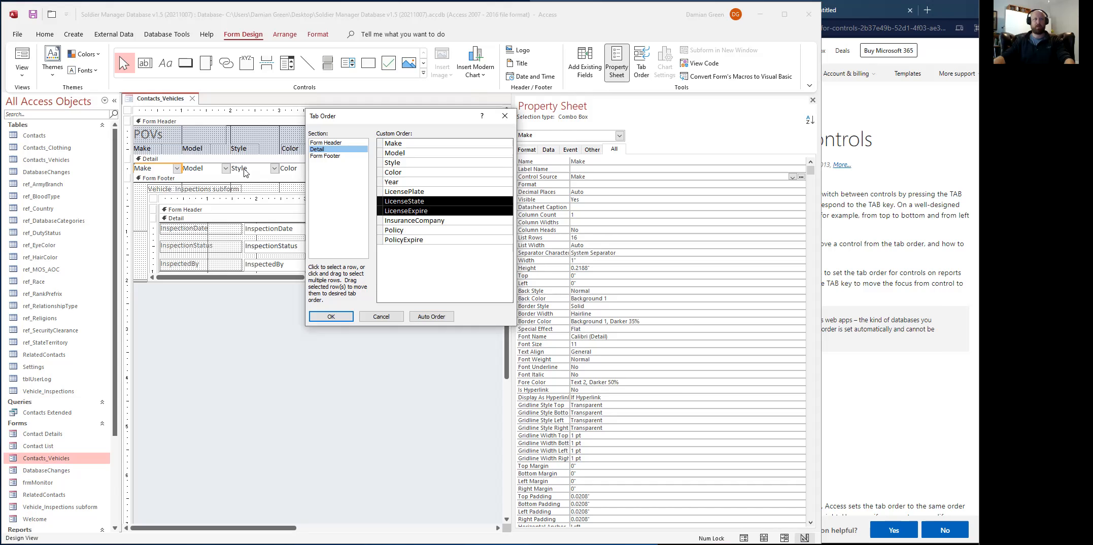
left_click(331, 317)
left_click(869, 400)
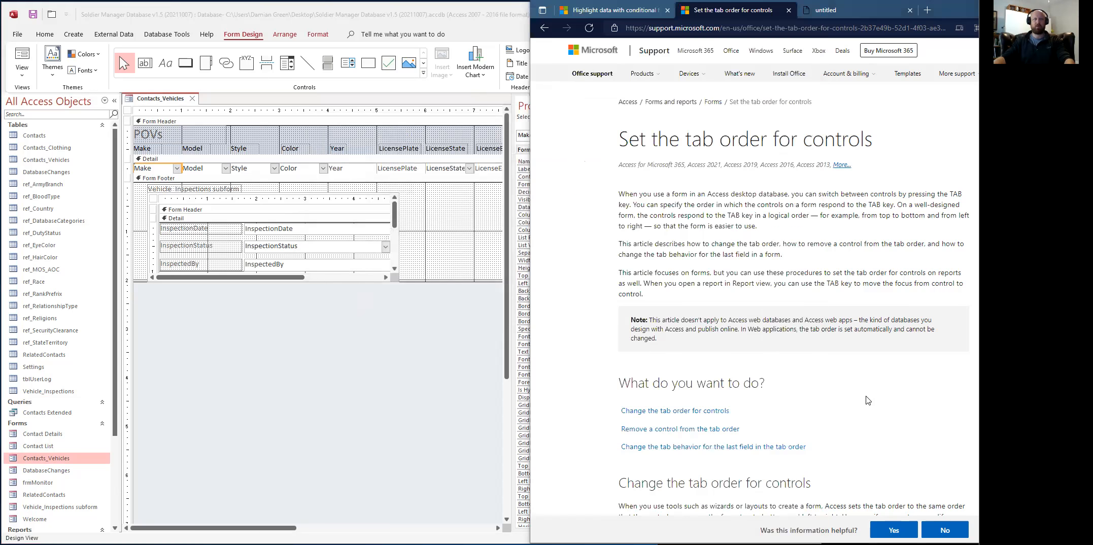